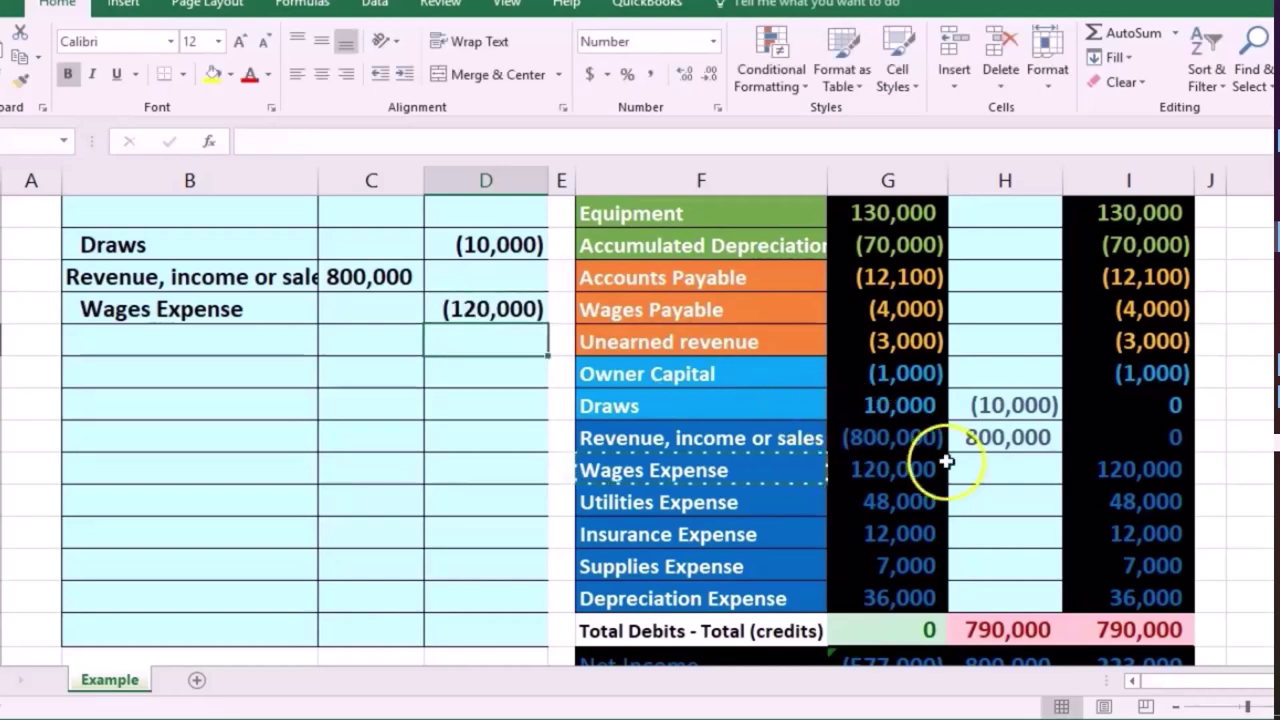
Step: Link the Wages Expense adjustment in column H of the trial balance to its journal credit with =D13
left_click(984, 471)
left_click(1034, 469)
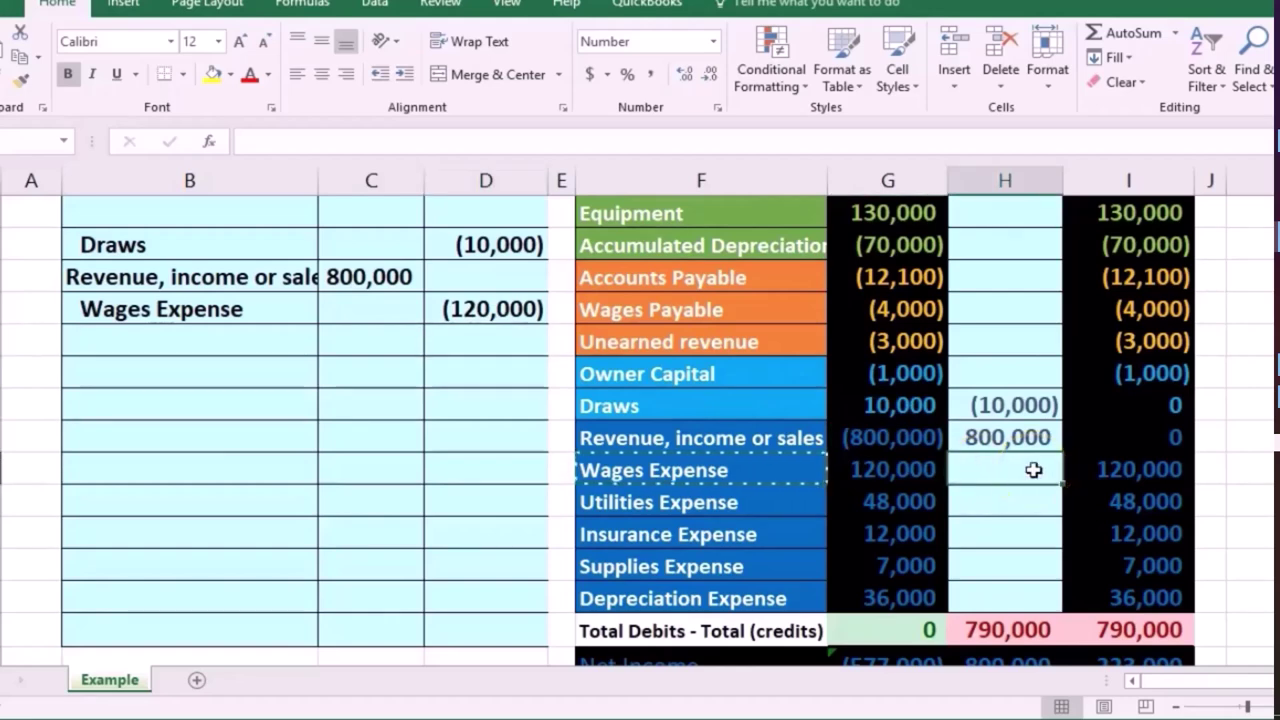
type("=")
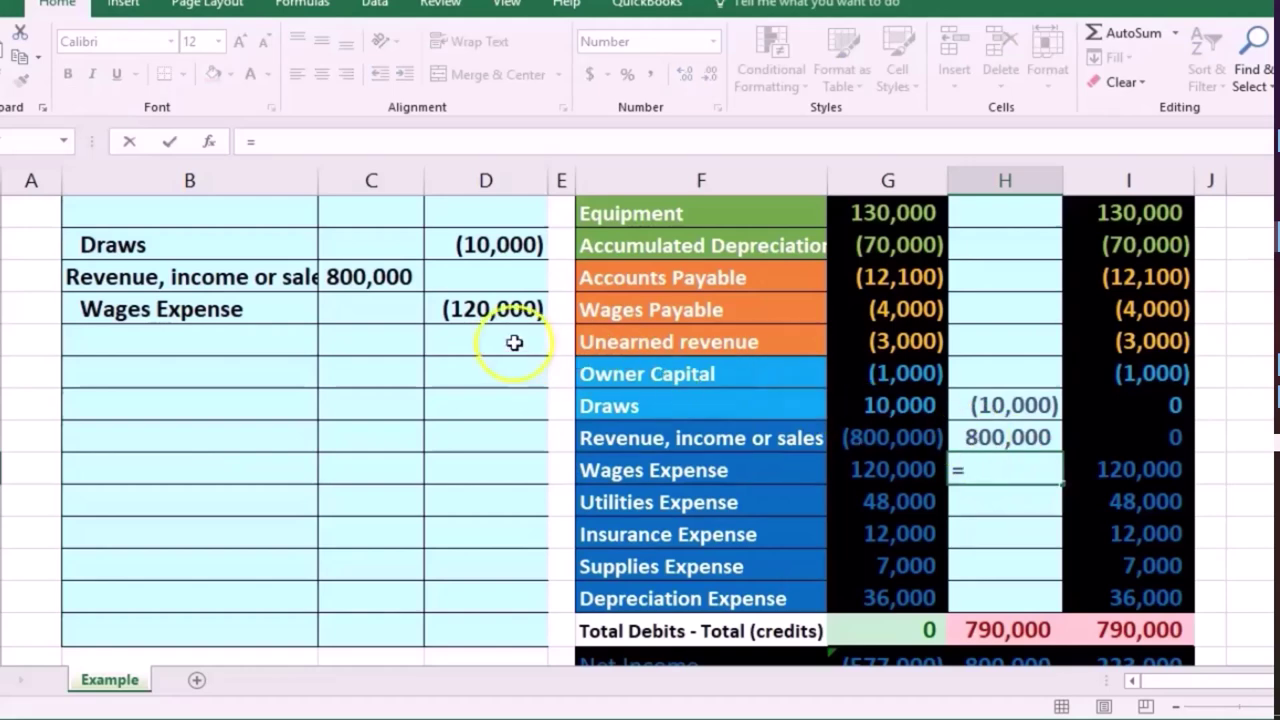
left_click(488, 310)
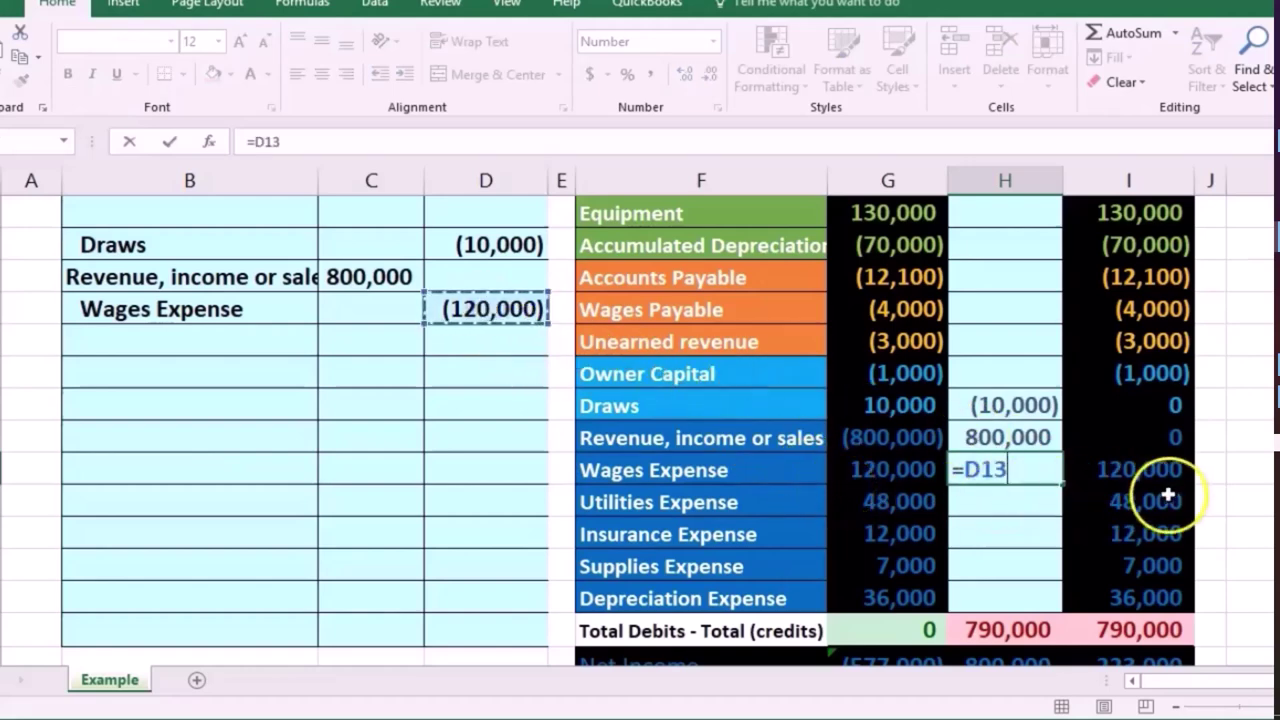
key("Return")
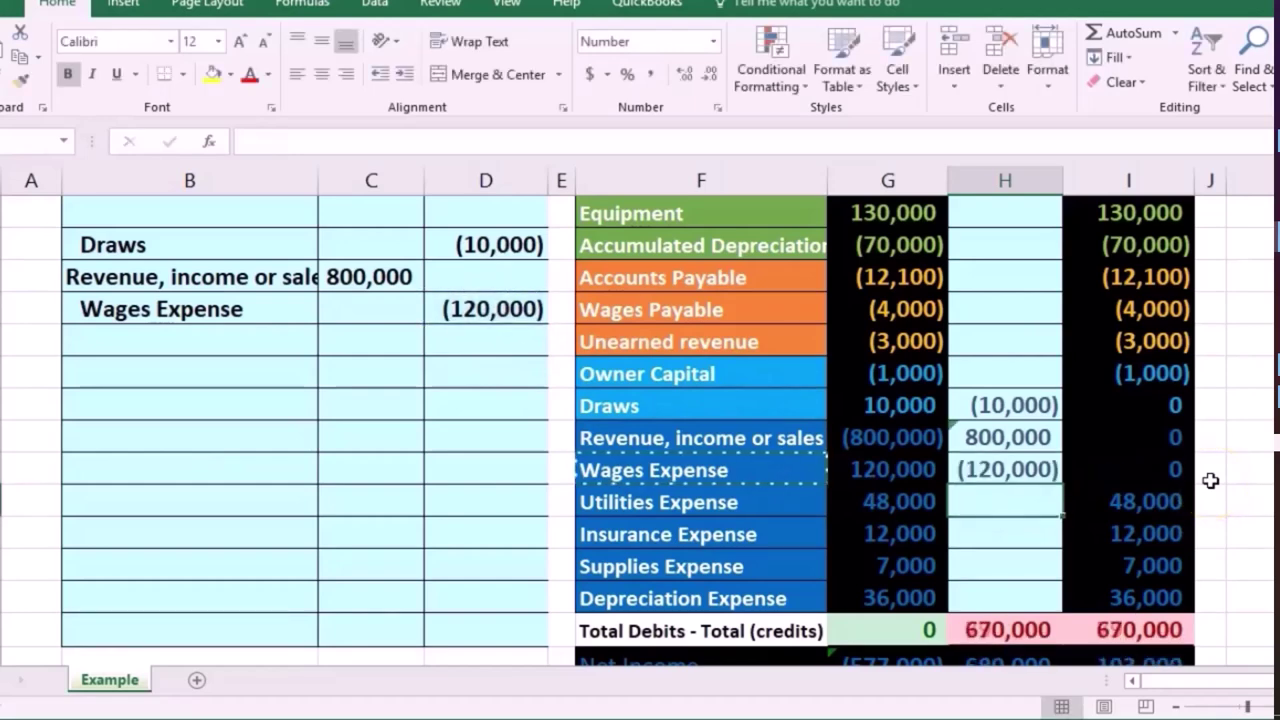
left_click(1182, 472)
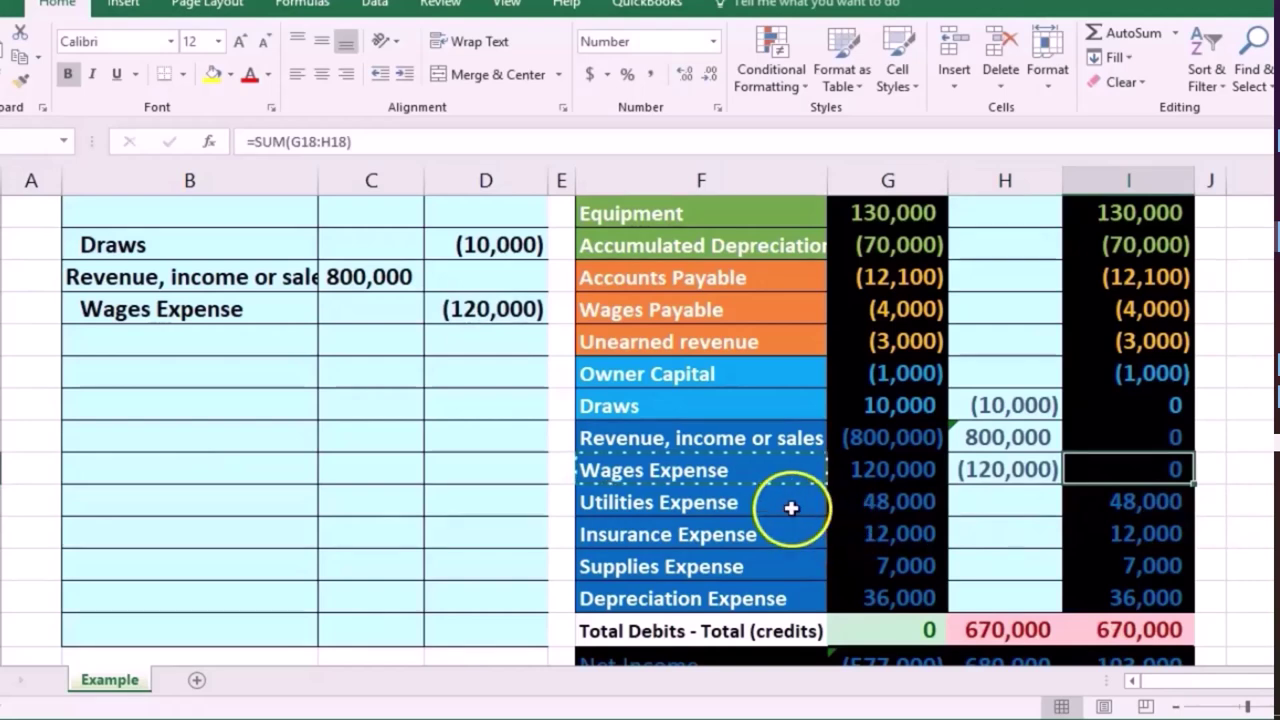
Step: Copy the Utilities Expense account name from the trial balance, paste it as values below Wages Expense in the journal entry, and indent it
left_click_drag(794, 506, 846, 502)
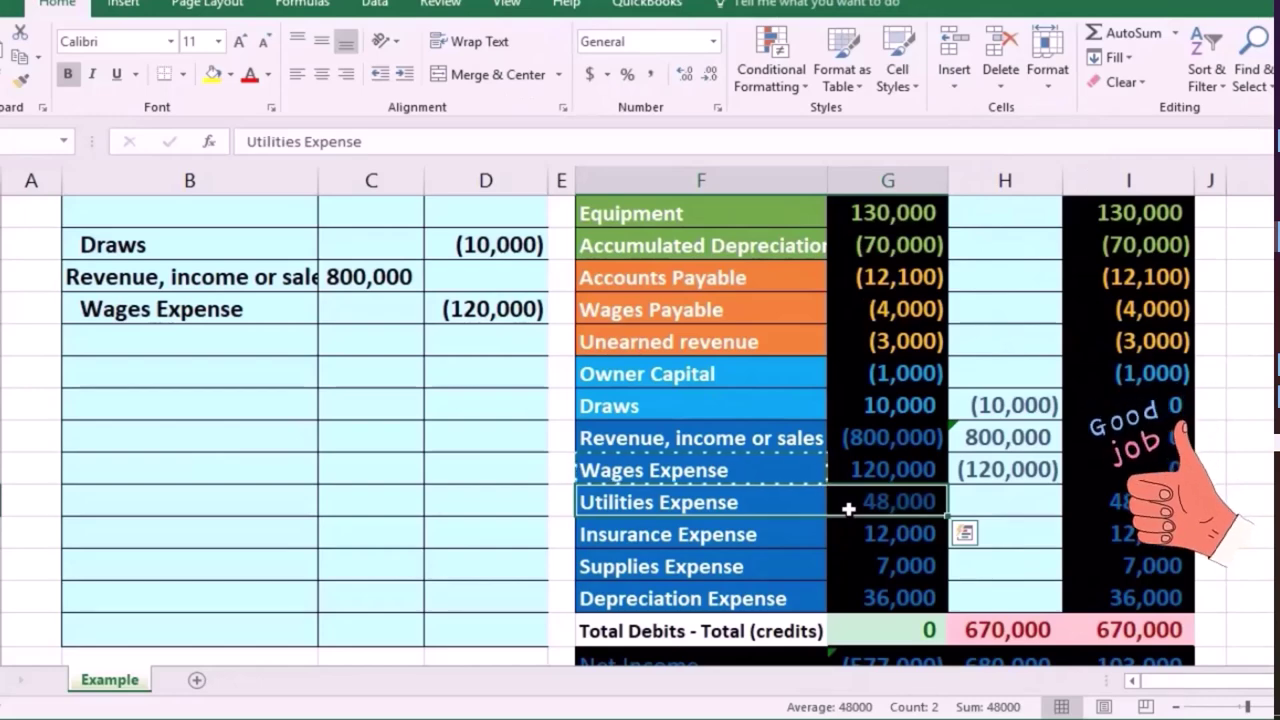
left_click(848, 509)
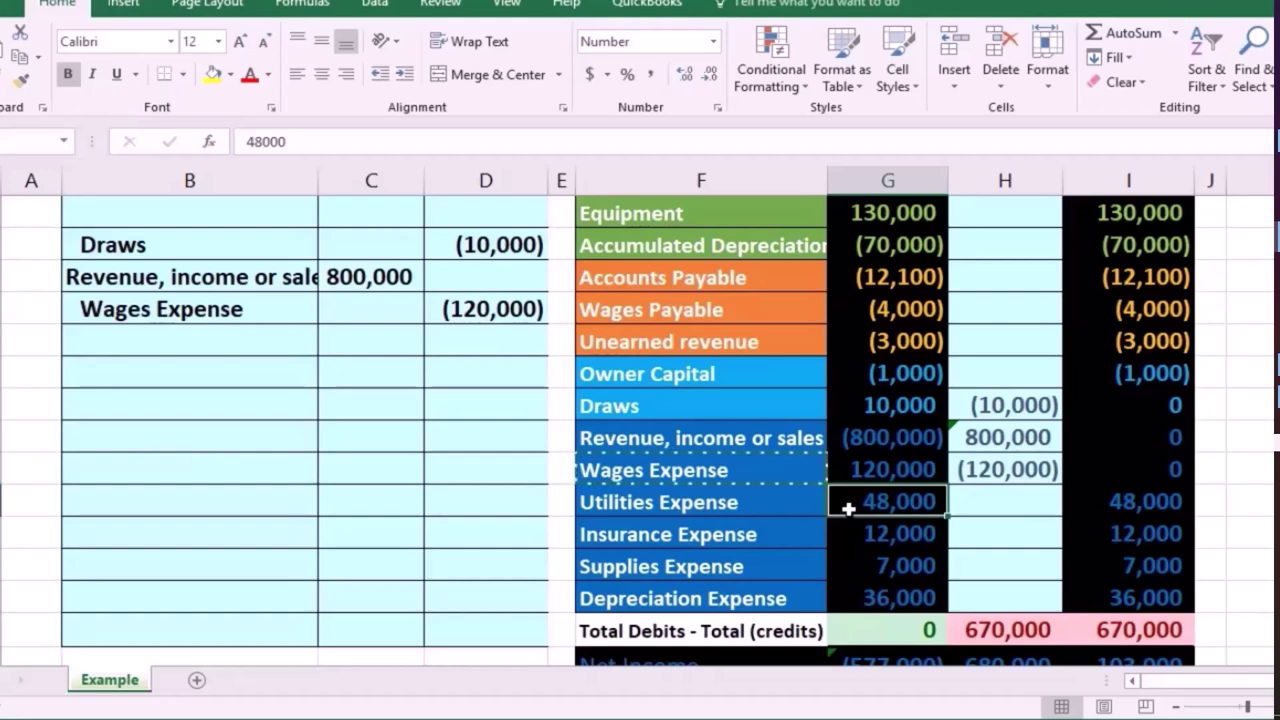
left_click(786, 503)
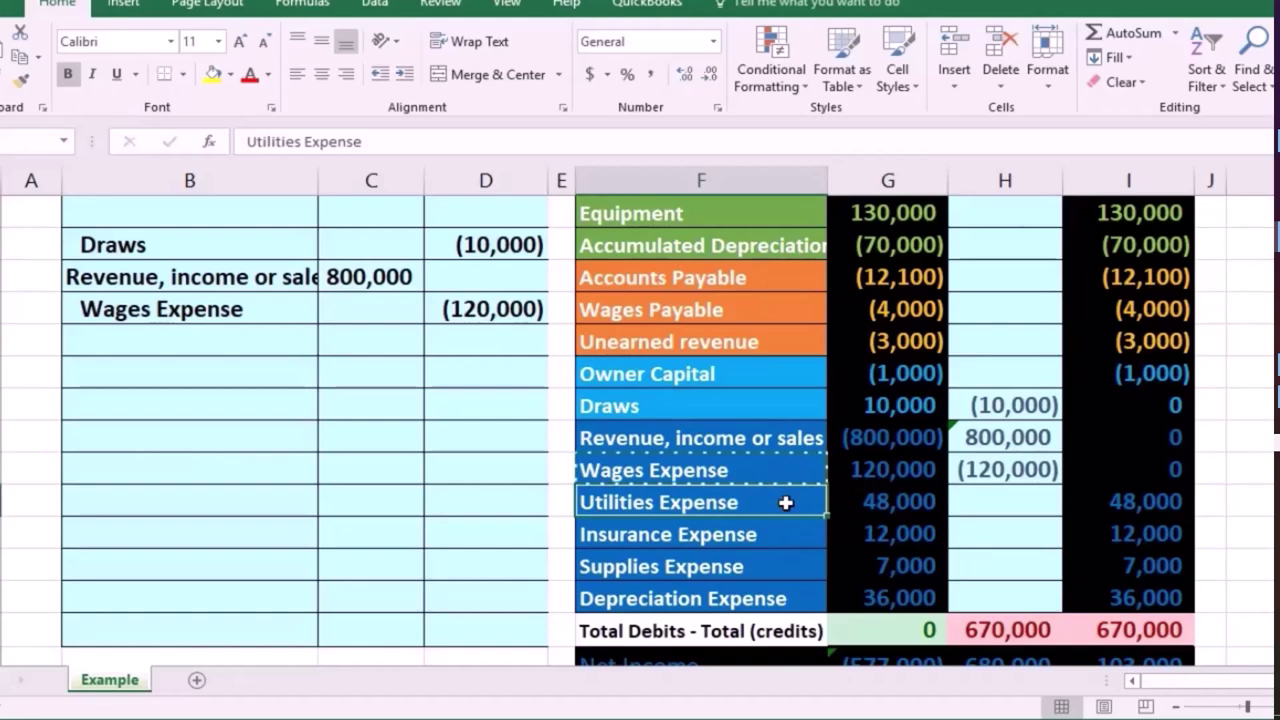
right_click(786, 503)
left_click(848, 66)
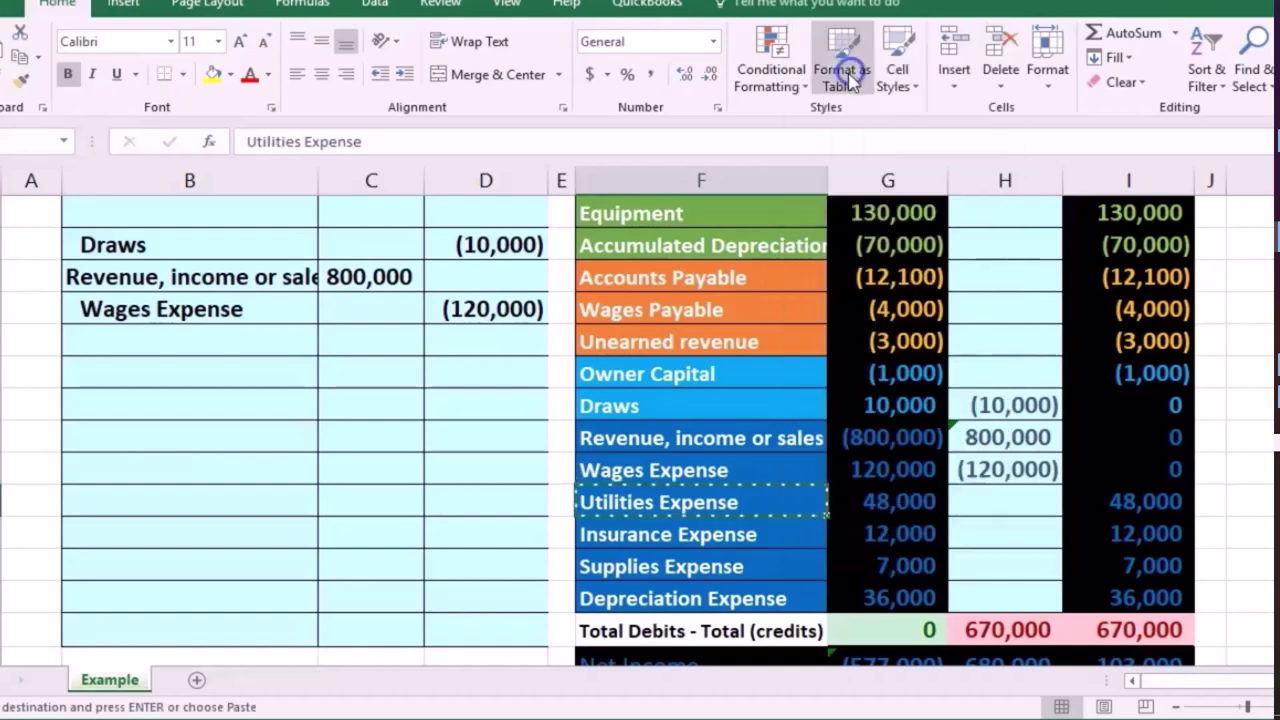
left_click(227, 339)
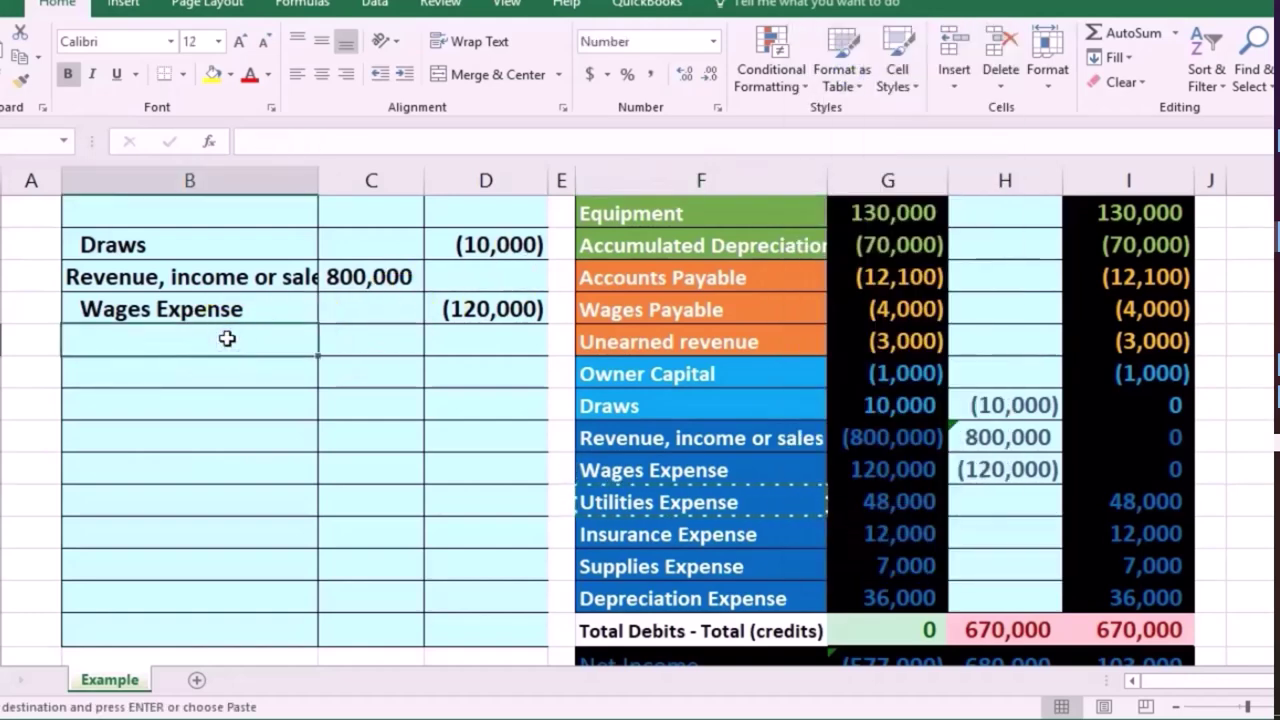
right_click(227, 339)
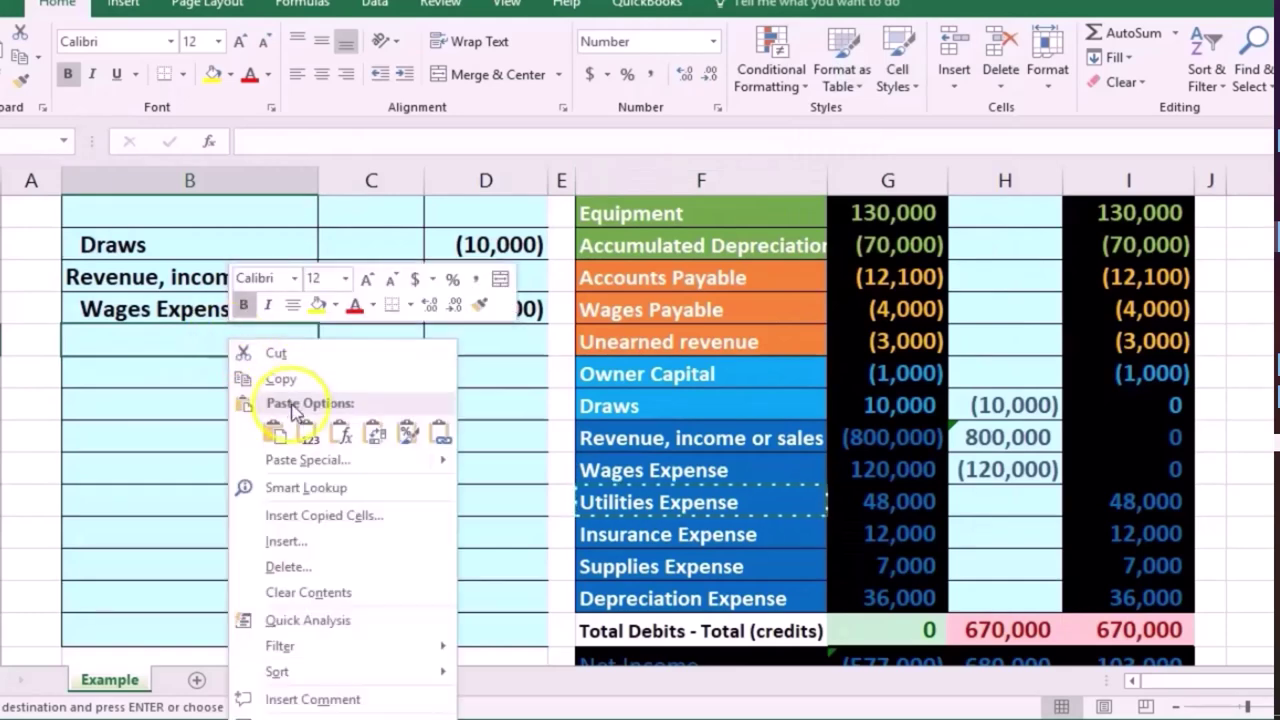
left_click(305, 430)
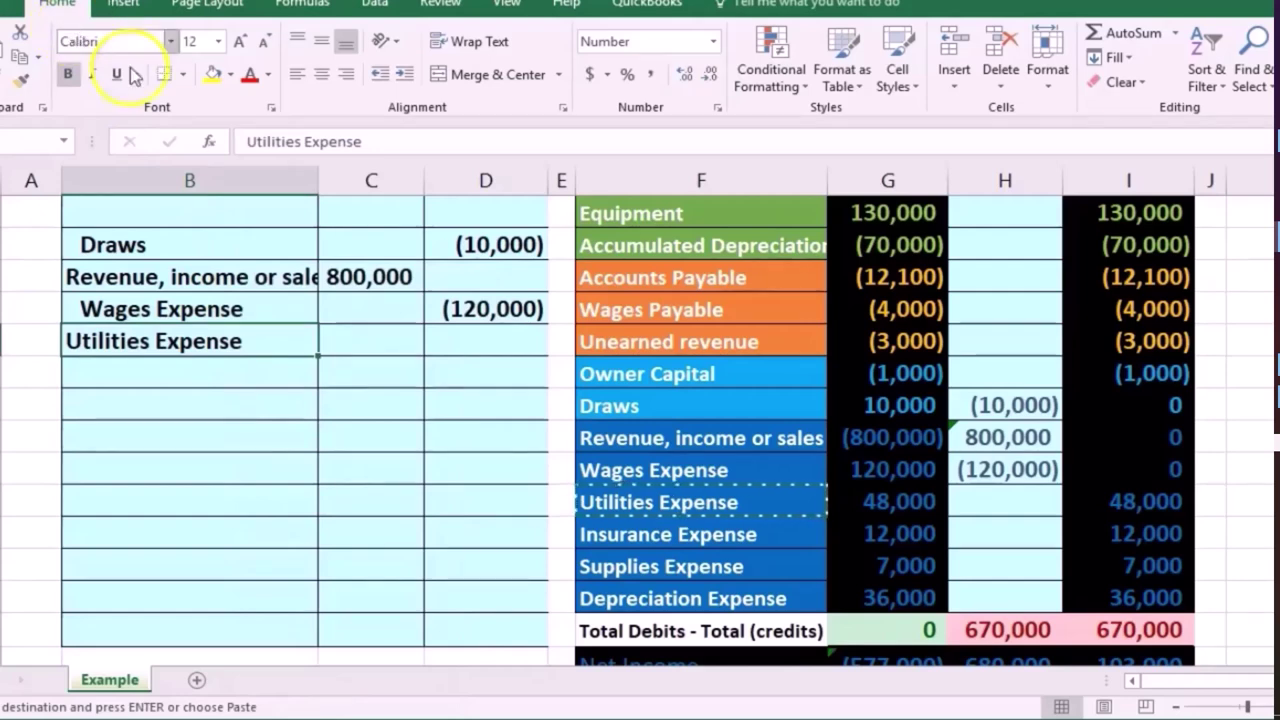
left_click(404, 76)
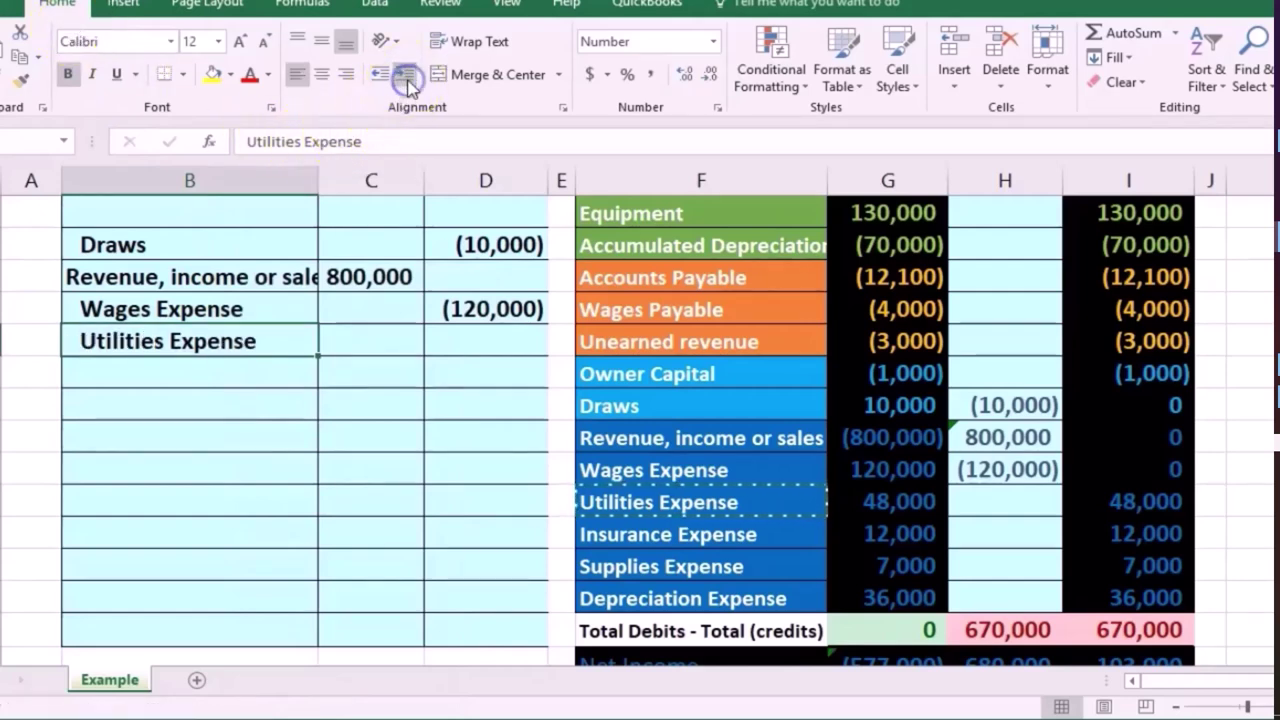
Step: Enter -48000 as the Utilities Expense credit in column D of the journal entry
left_click(466, 332)
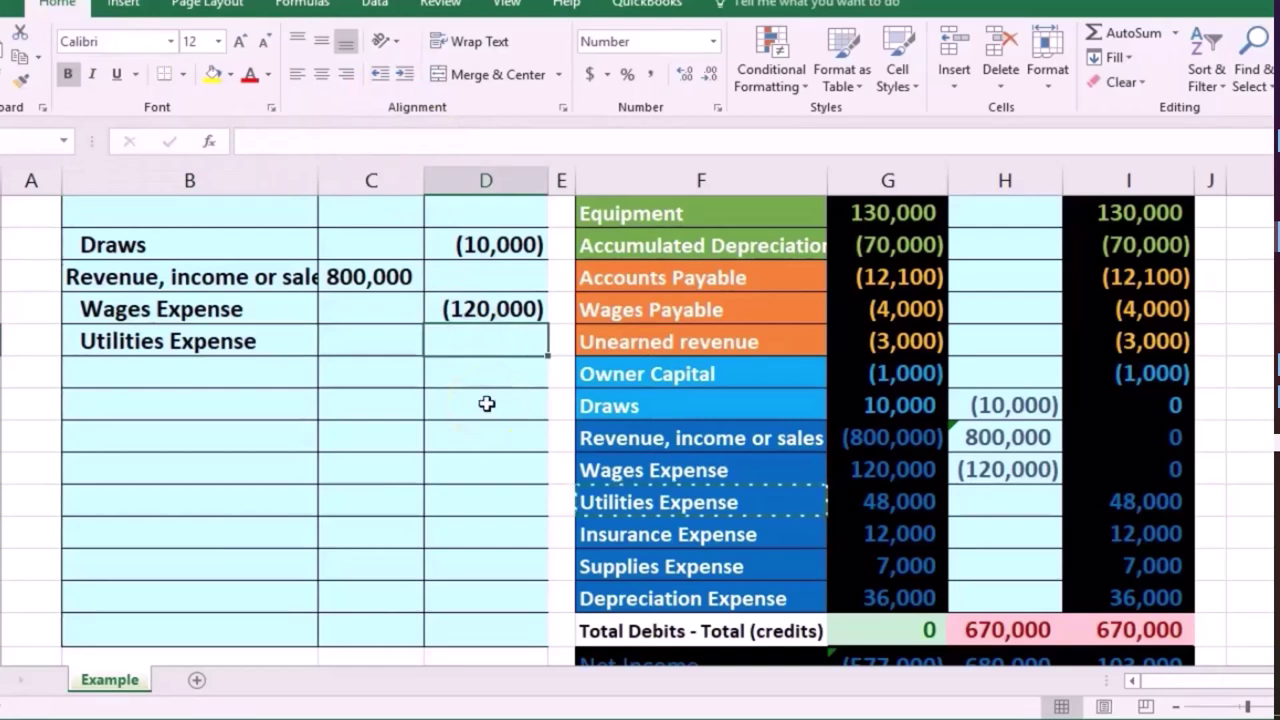
type("-48000")
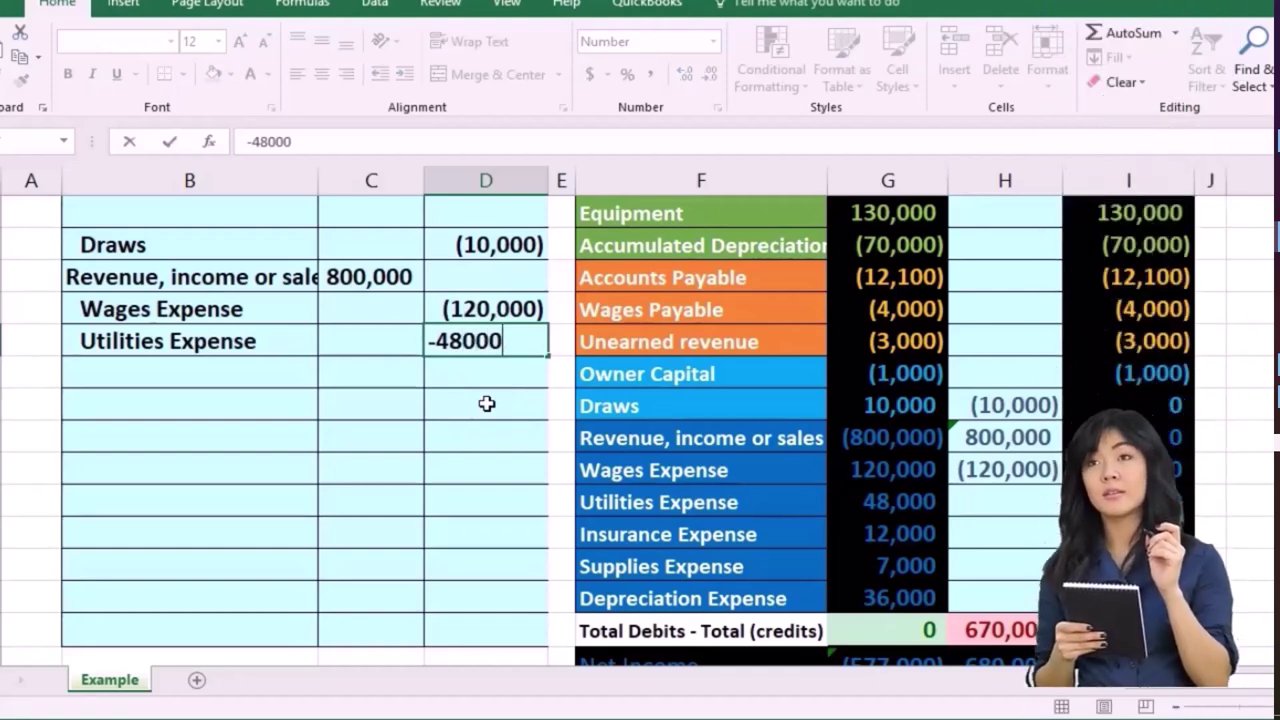
key("Return")
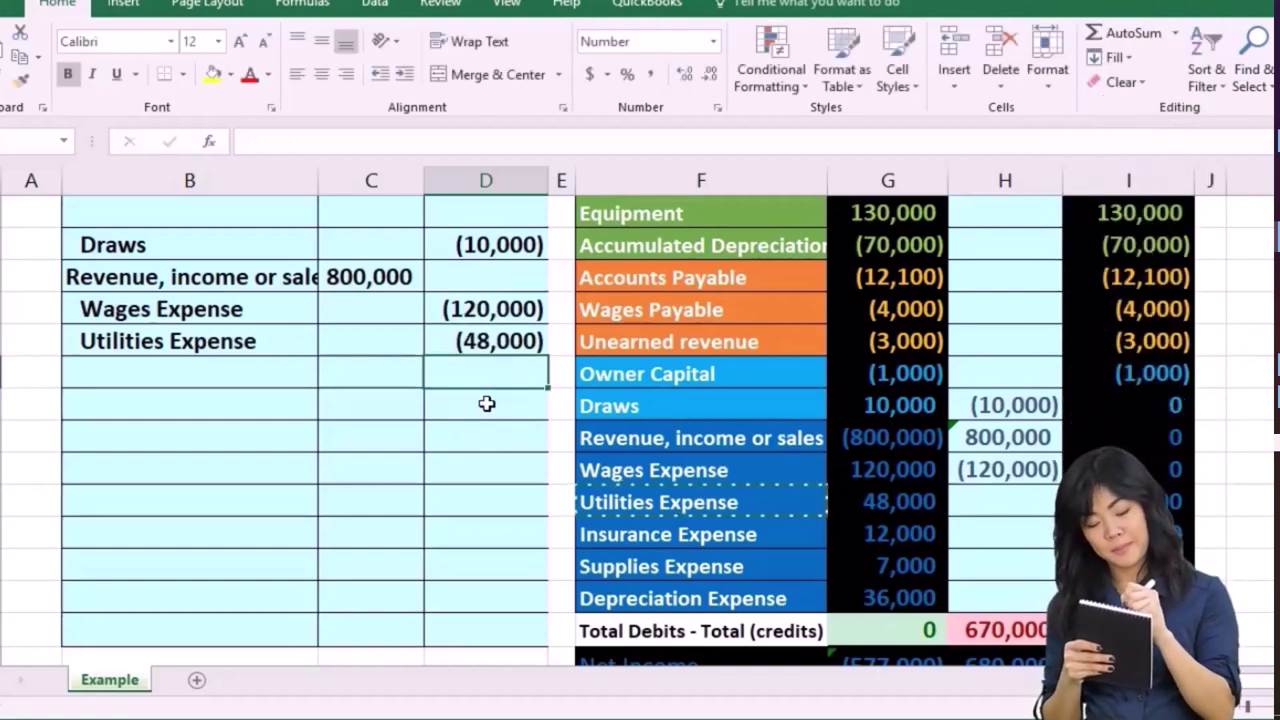
Step: Link the Utilities Expense adjustment in column H of the trial balance to its journal credit with =D14
left_click(1023, 494)
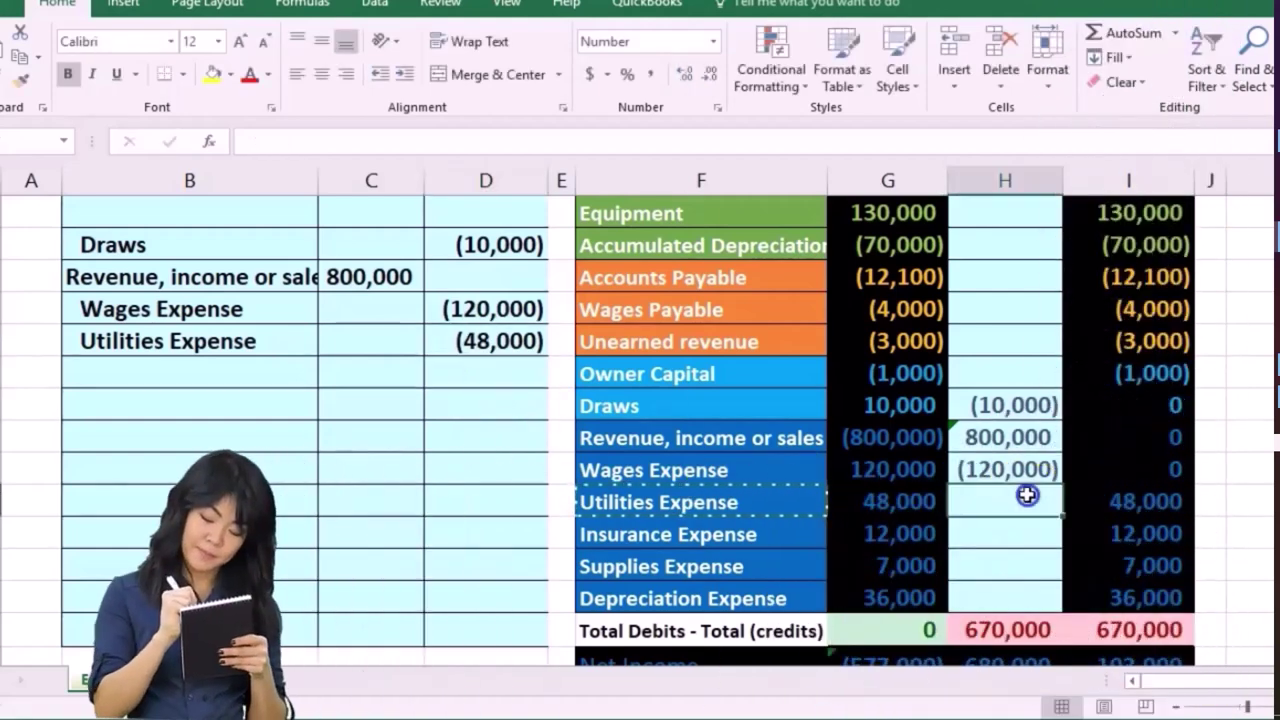
left_click(1030, 537)
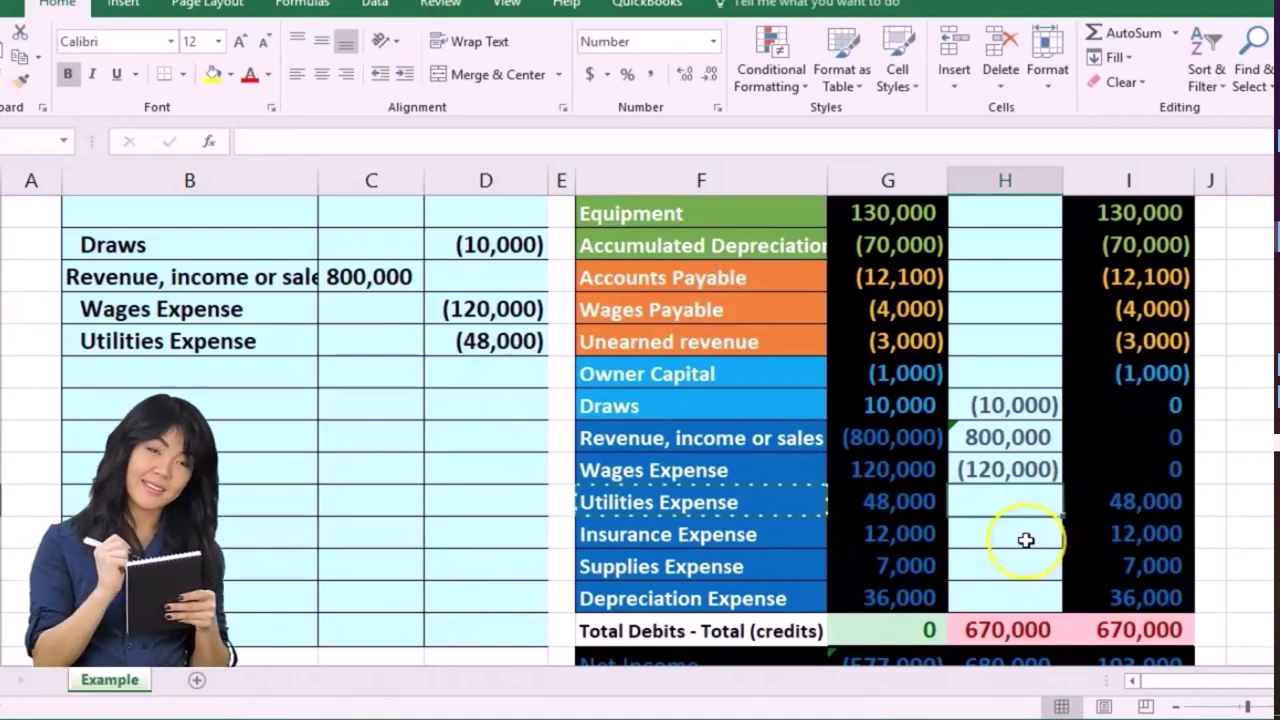
type("=")
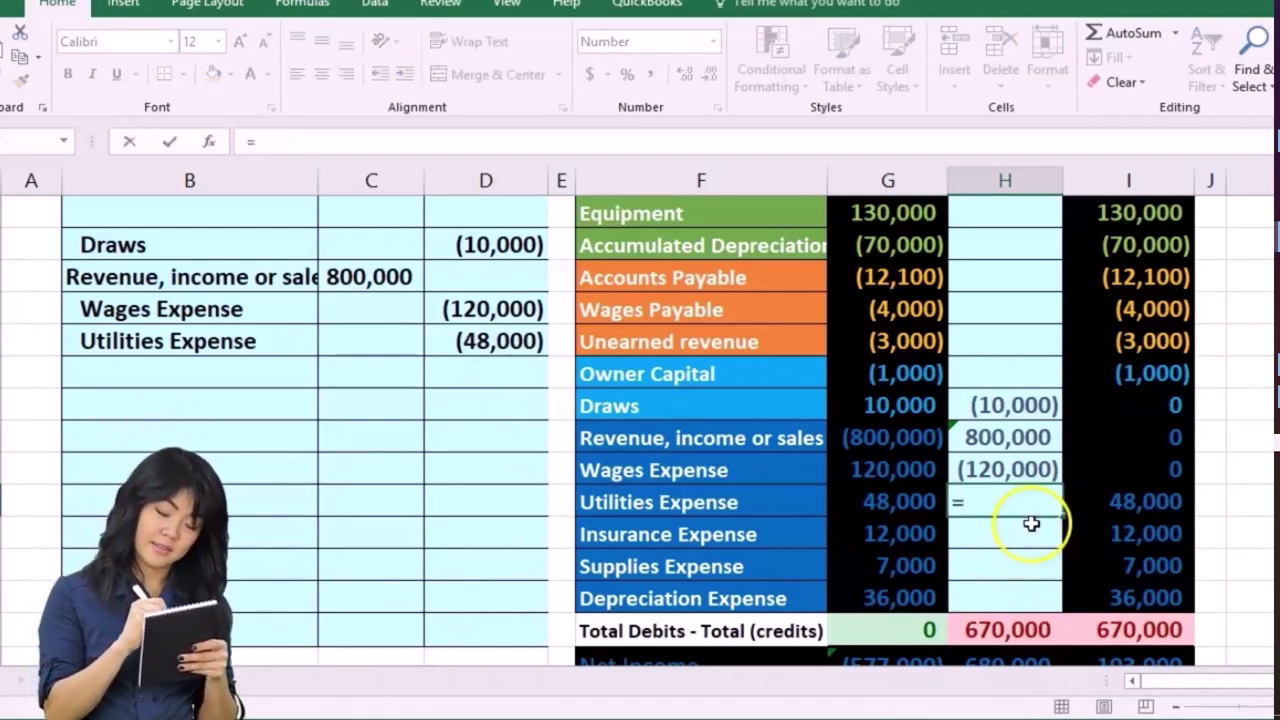
left_click(522, 342)
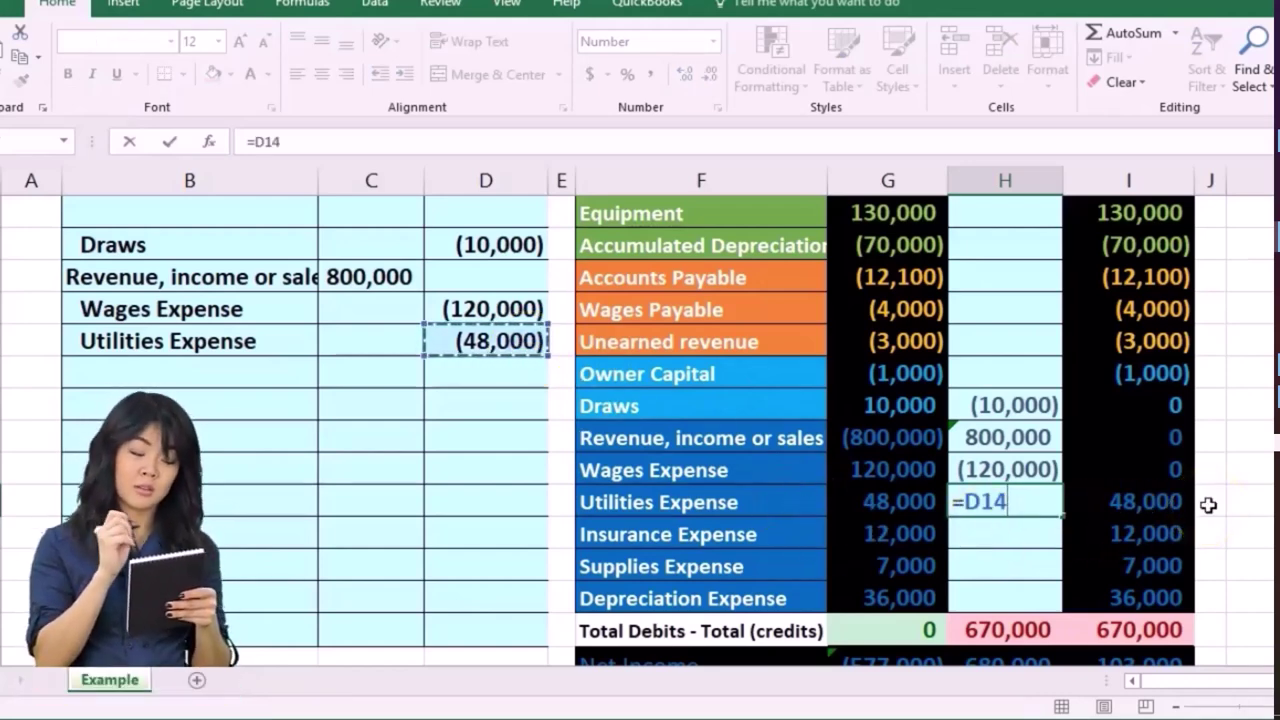
key("Return")
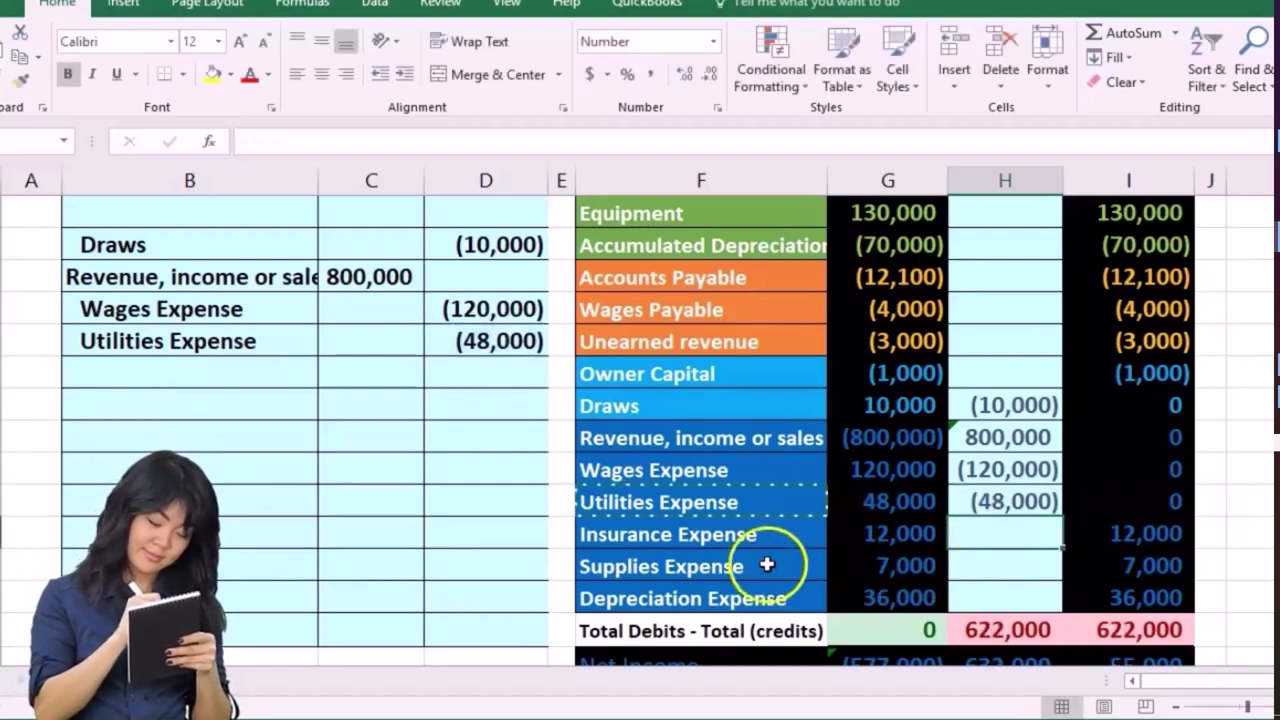
Step: Copy the Insurance Expense account name from the trial balance and paste it as values below Utilities Expense in the journal entry
left_click(749, 532)
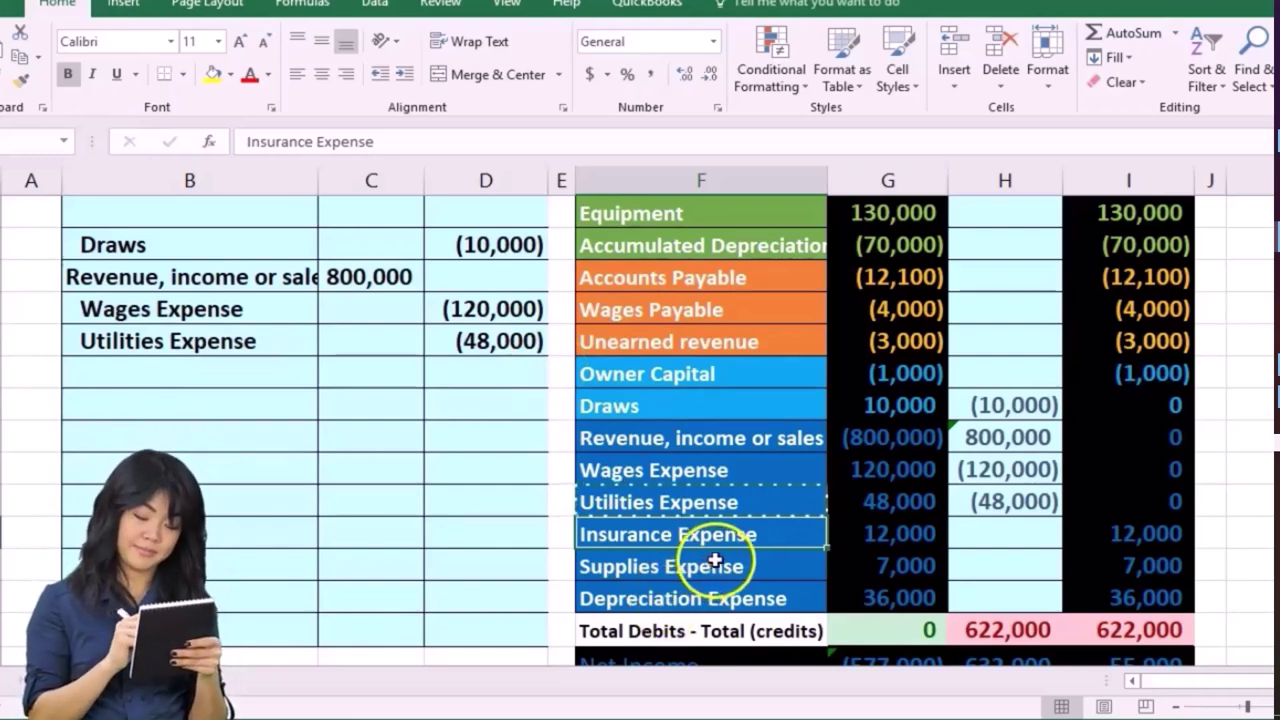
right_click(794, 537)
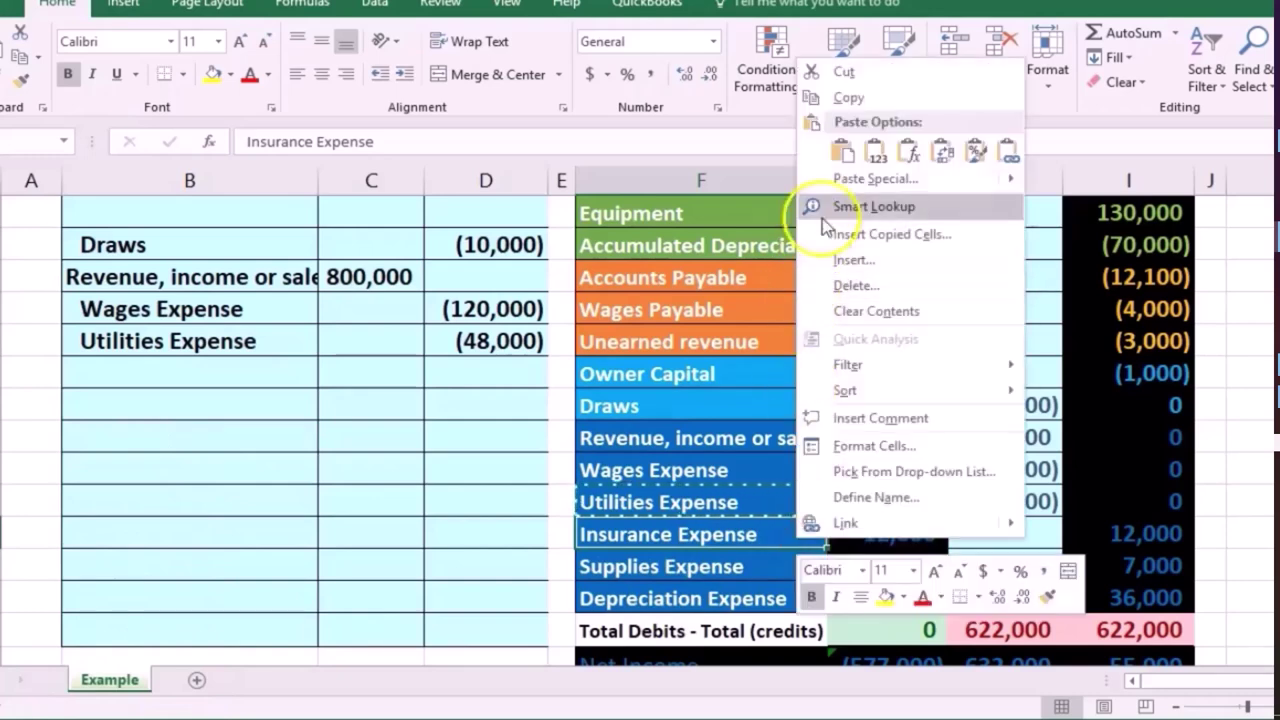
left_click(849, 100)
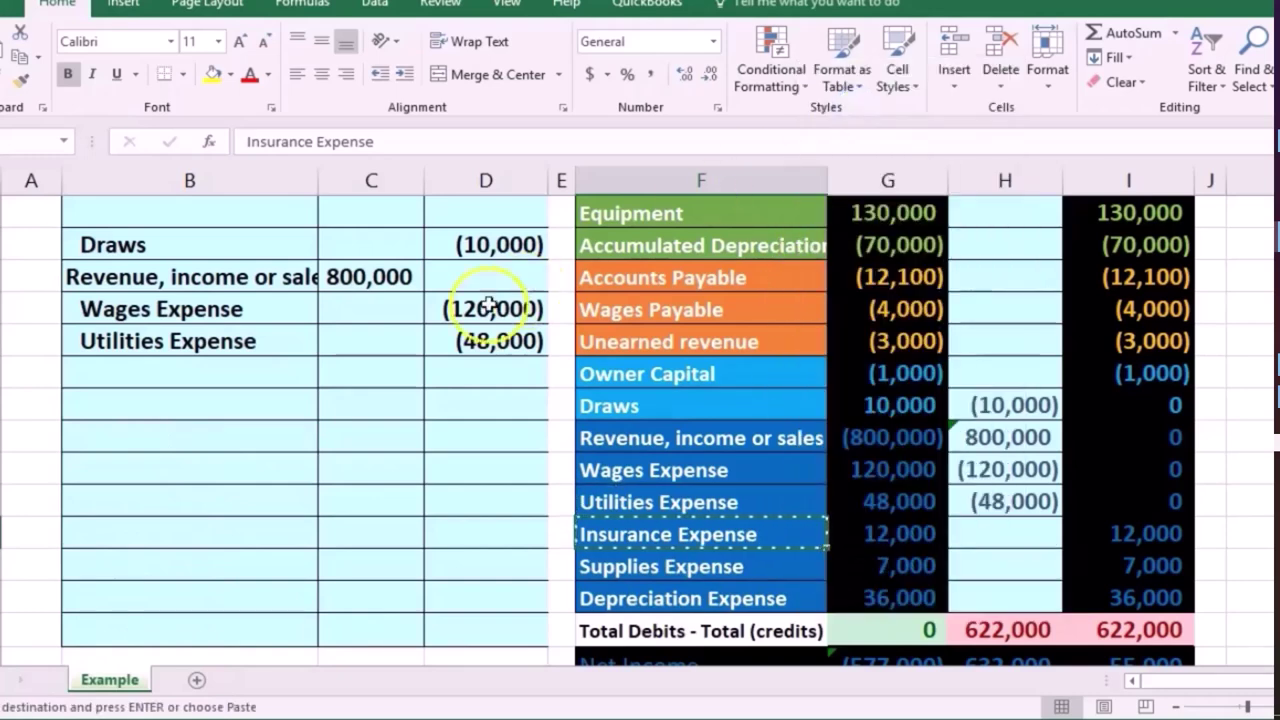
left_click(227, 375)
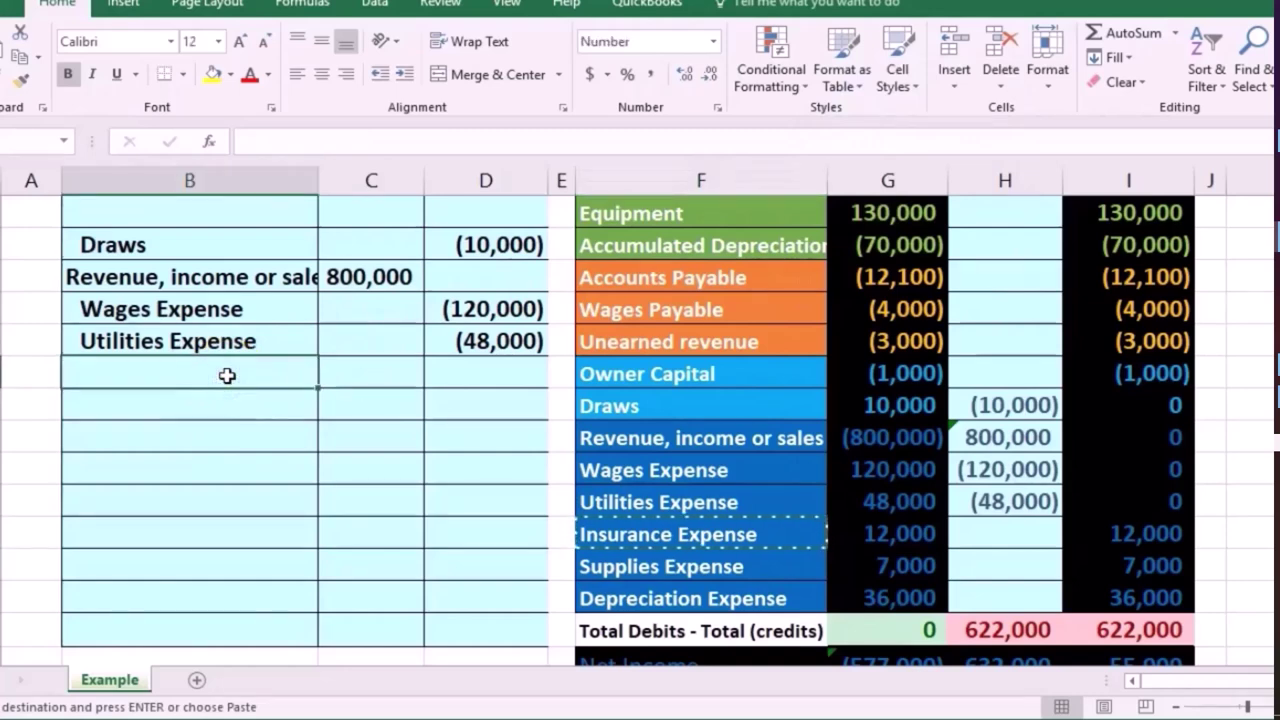
right_click(227, 375)
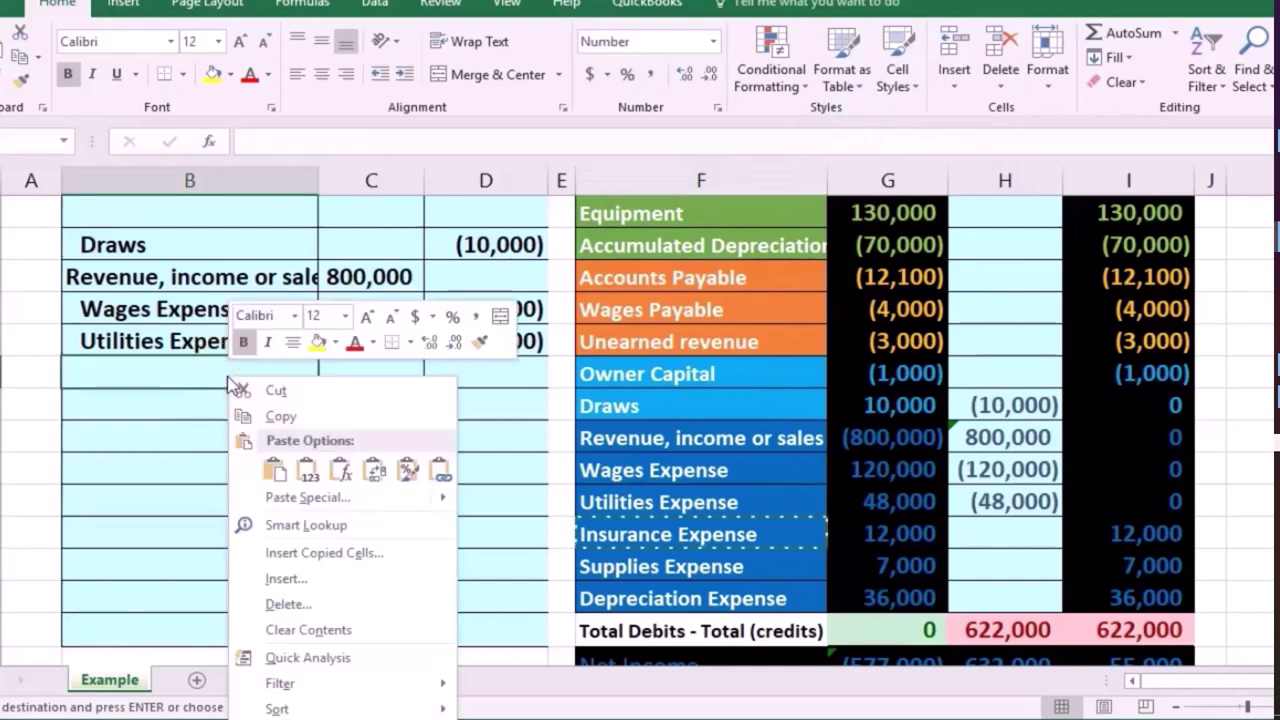
left_click(305, 468)
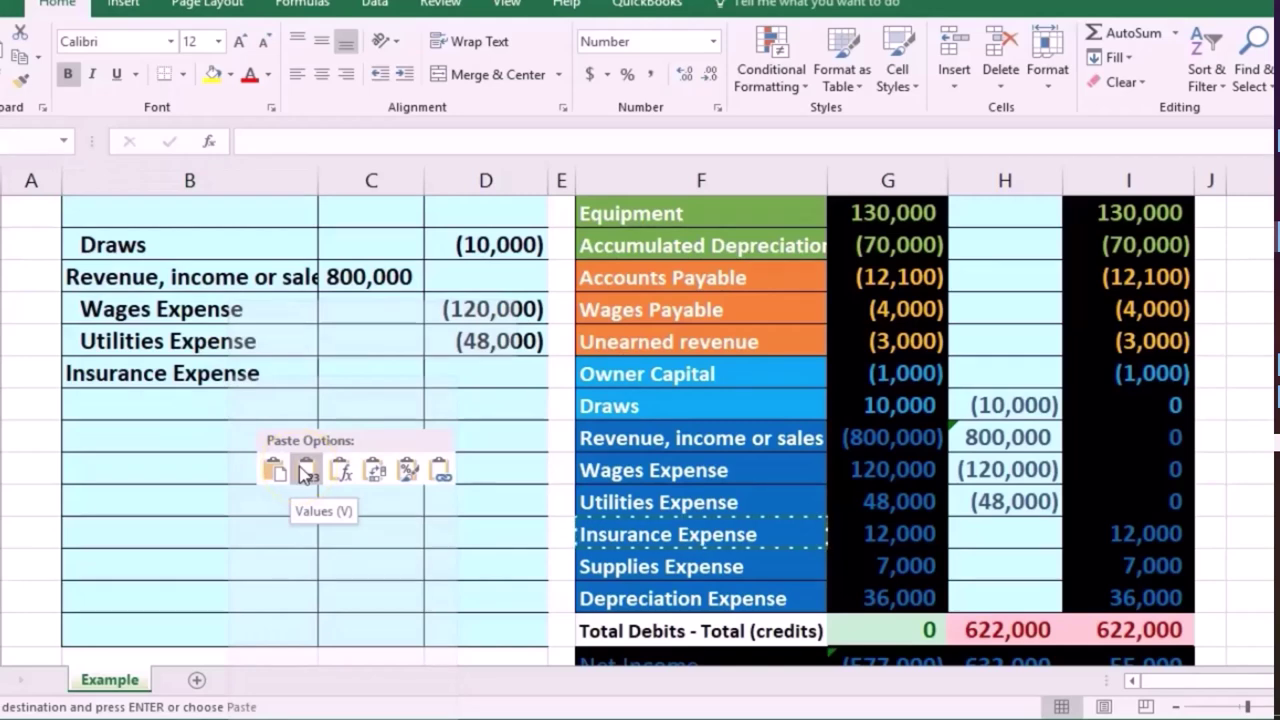
Step: Enter -12000 as the Insurance Expense credit in column D of the journal entry
left_click(462, 374)
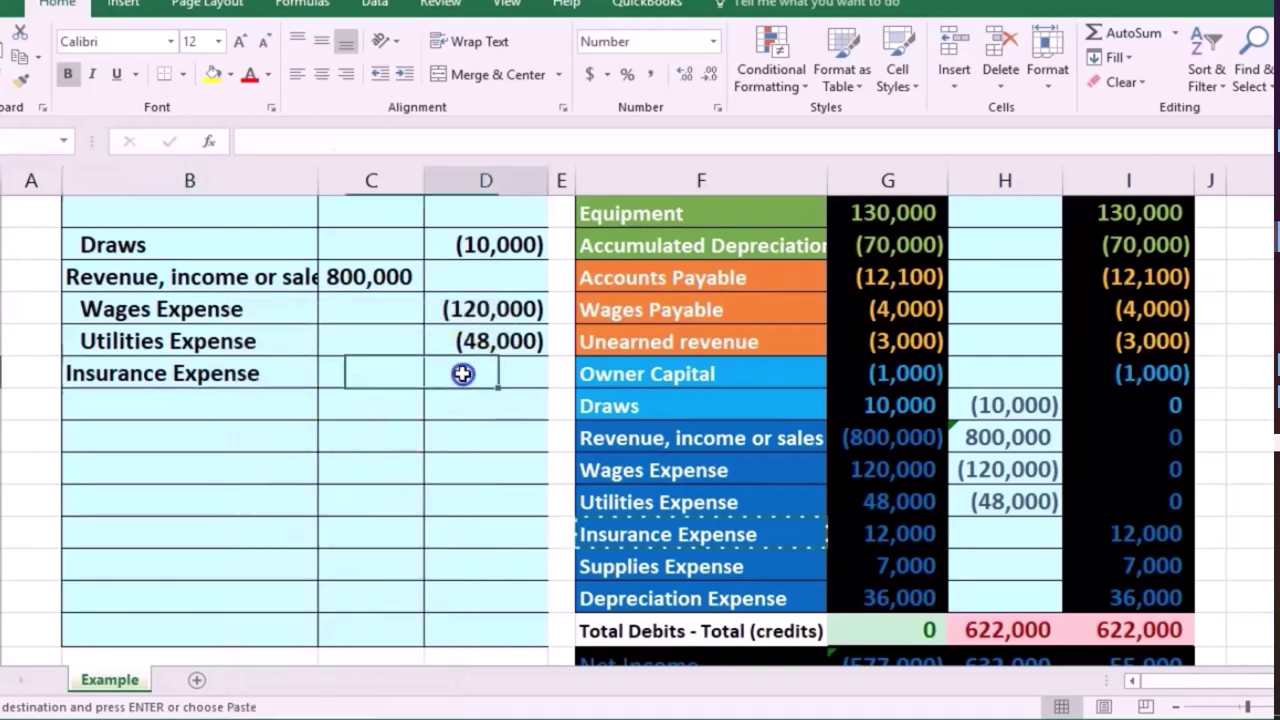
type("-12")
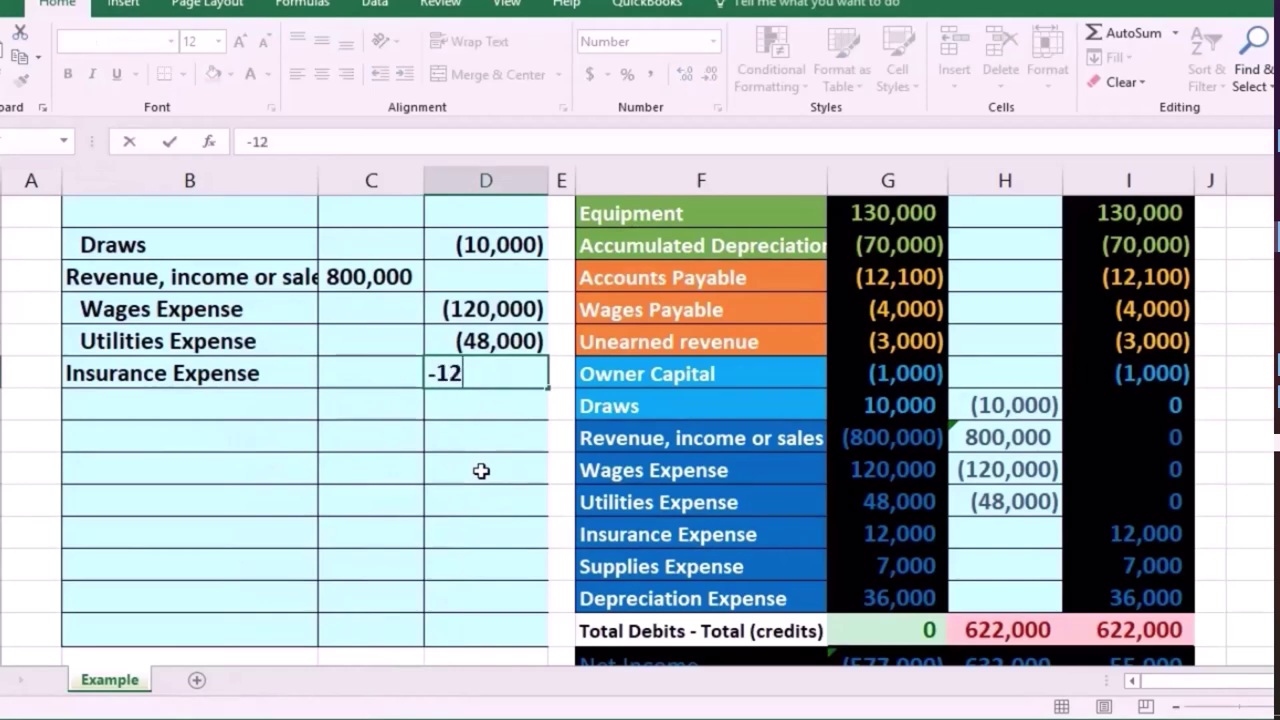
type("000")
key("Return")
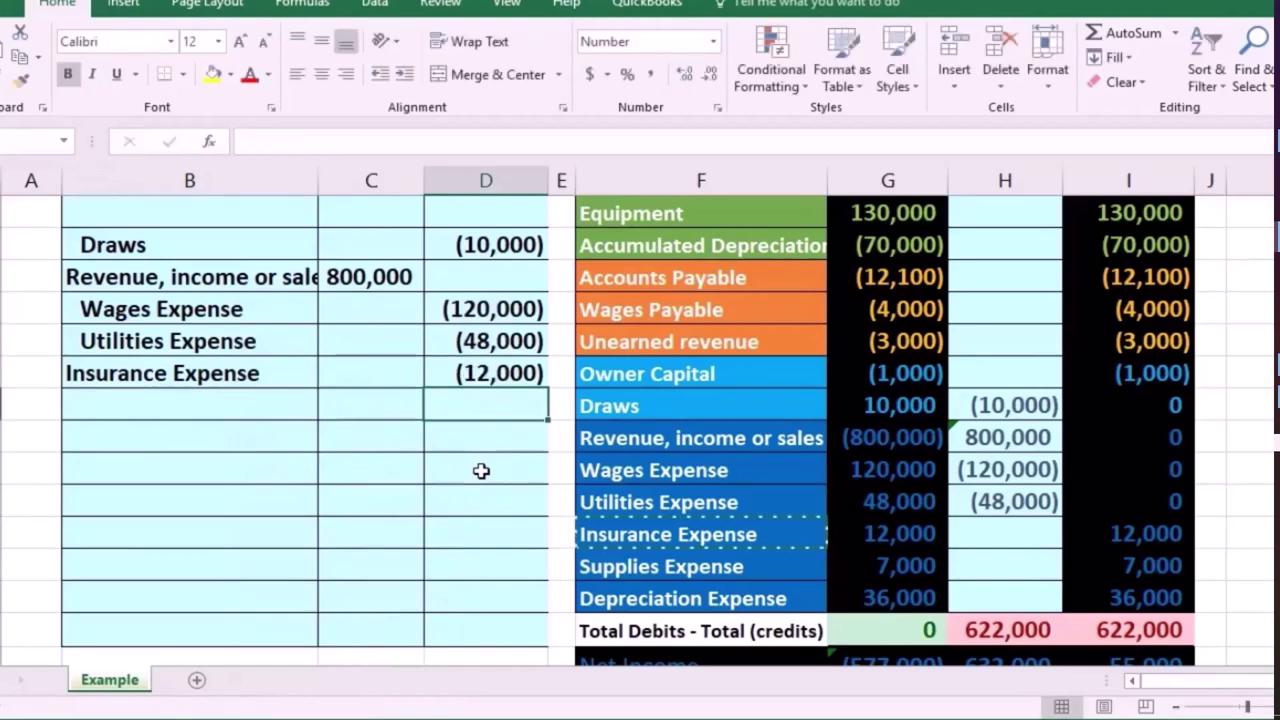
Step: Link the Insurance Expense adjustment in column H of the trial balance to its journal credit with =D15
left_click(994, 534)
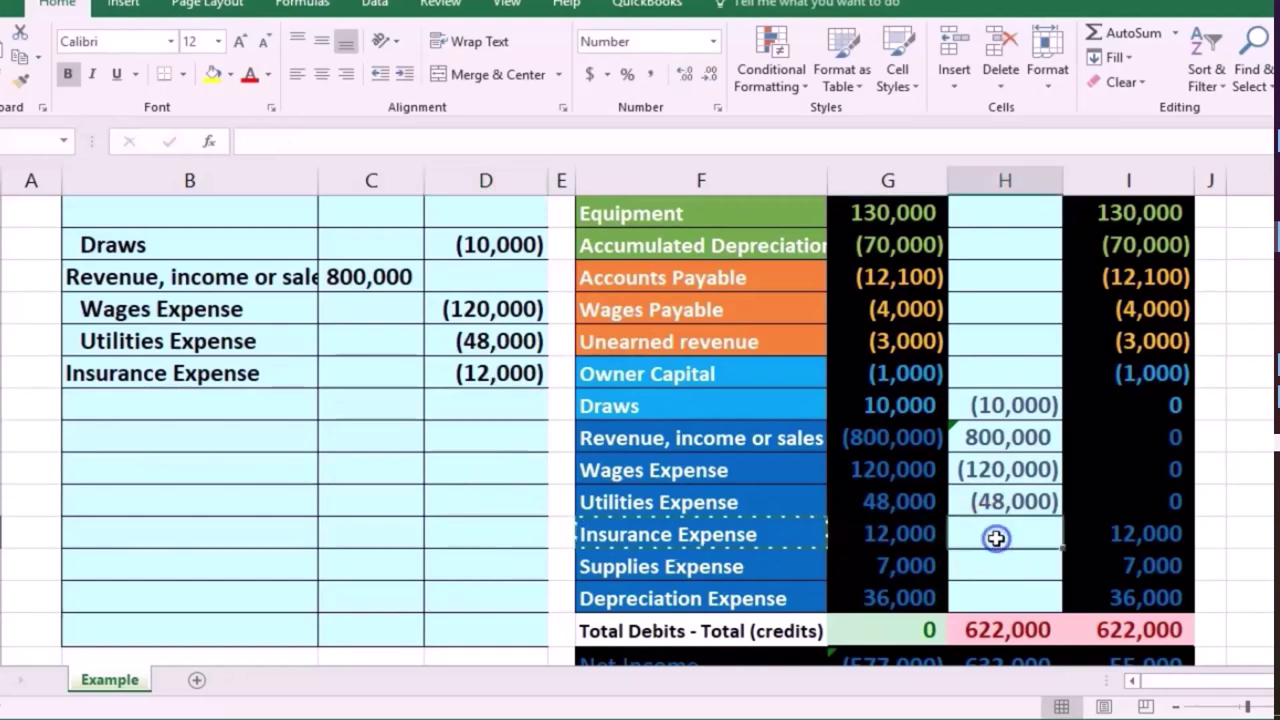
type("=")
key("Left")
key("Left")
key("Left")
key("Left")
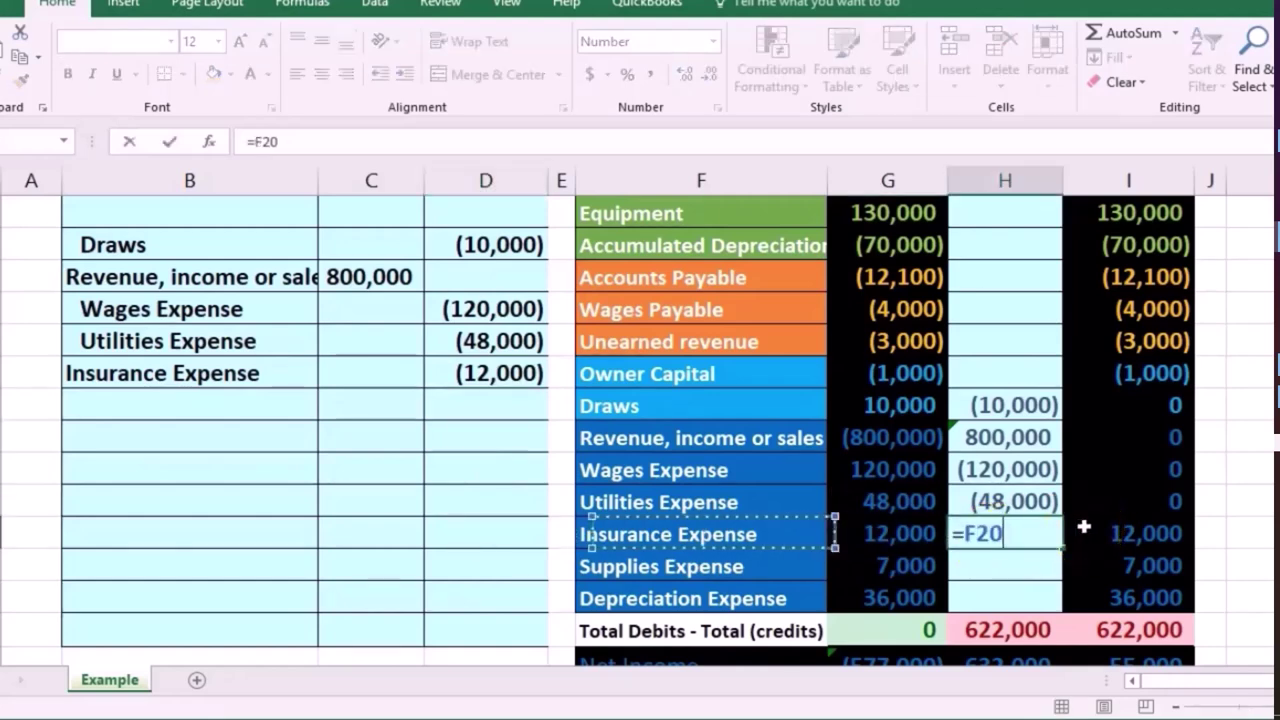
key("Up")
key("Up")
key("Up")
key("Up")
key("Up")
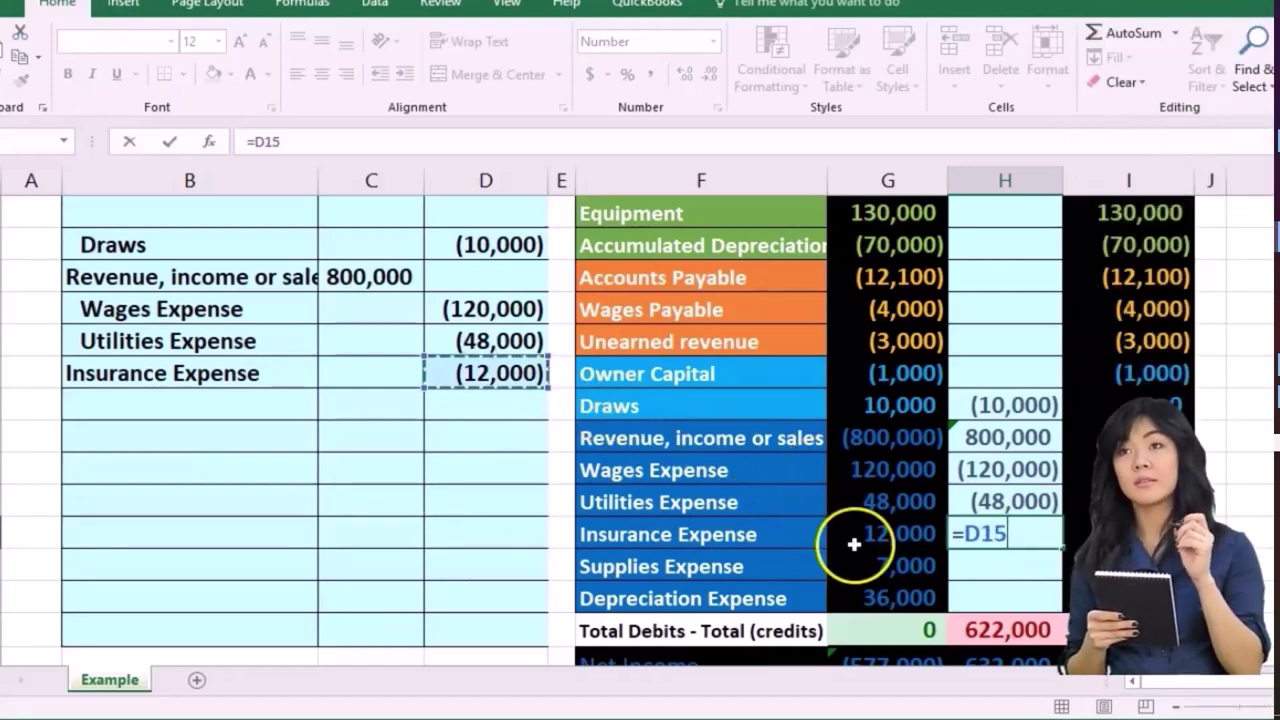
key("Return")
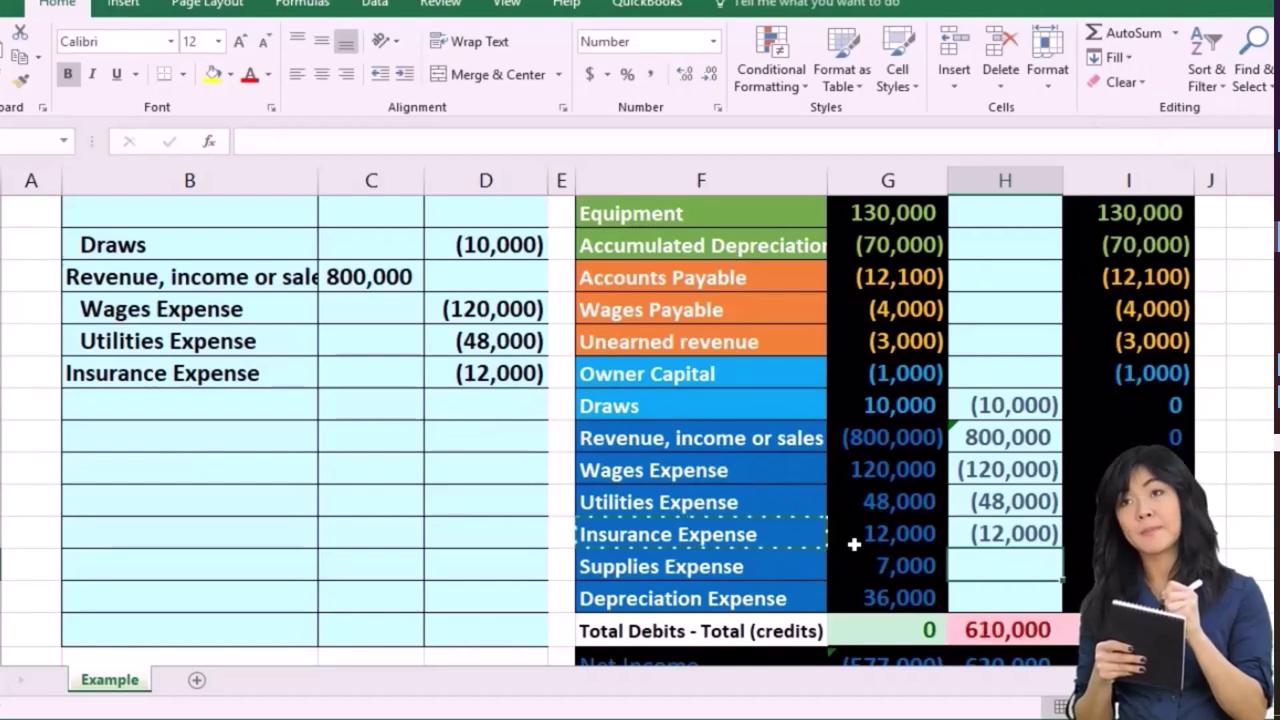
left_click(866, 532)
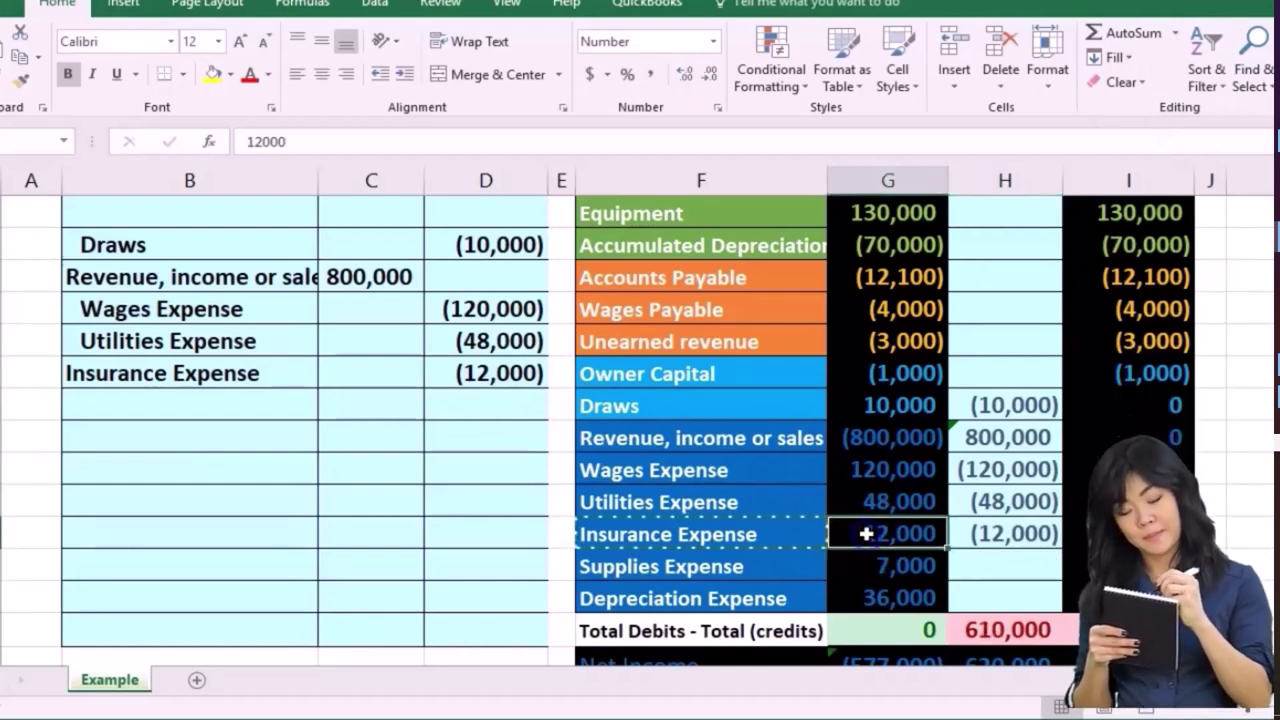
left_click(975, 535)
left_click(1076, 533)
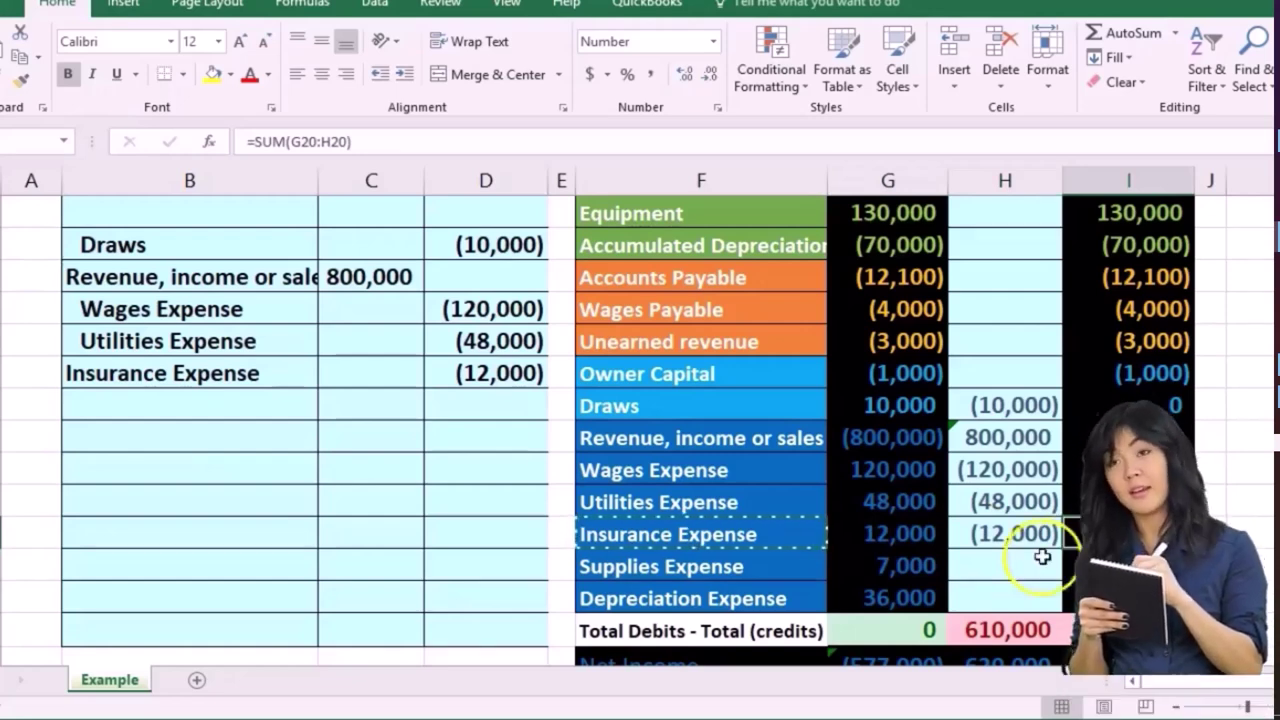
Step: Copy the Supplies Expense account name from the trial balance and paste it as values below Insurance Expense in the journal entry
left_click(804, 568)
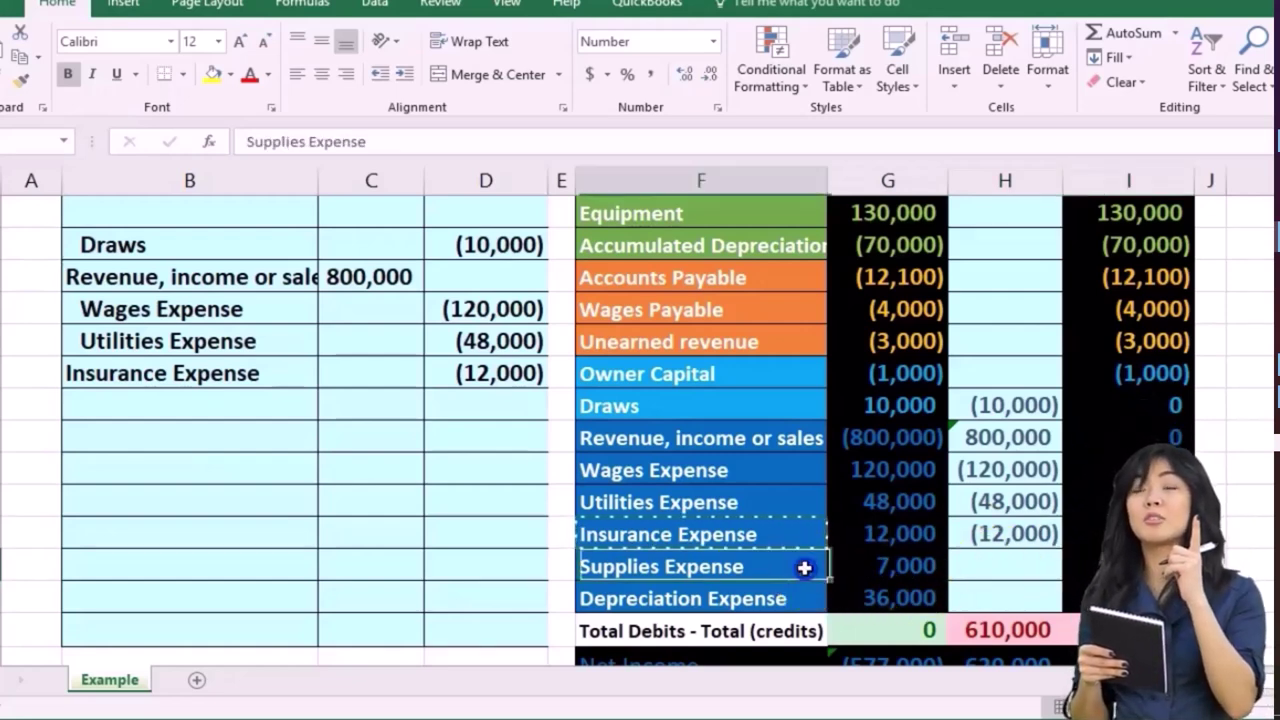
left_click(856, 568)
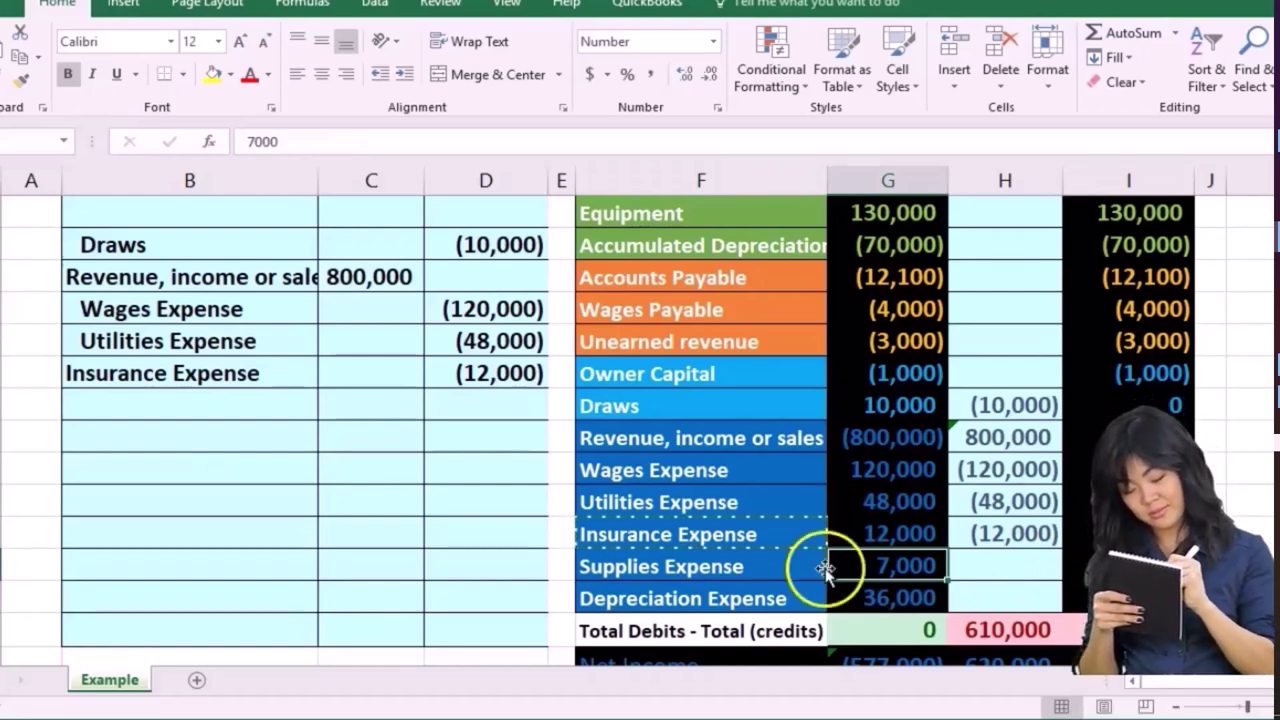
left_click(740, 571)
right_click(740, 572)
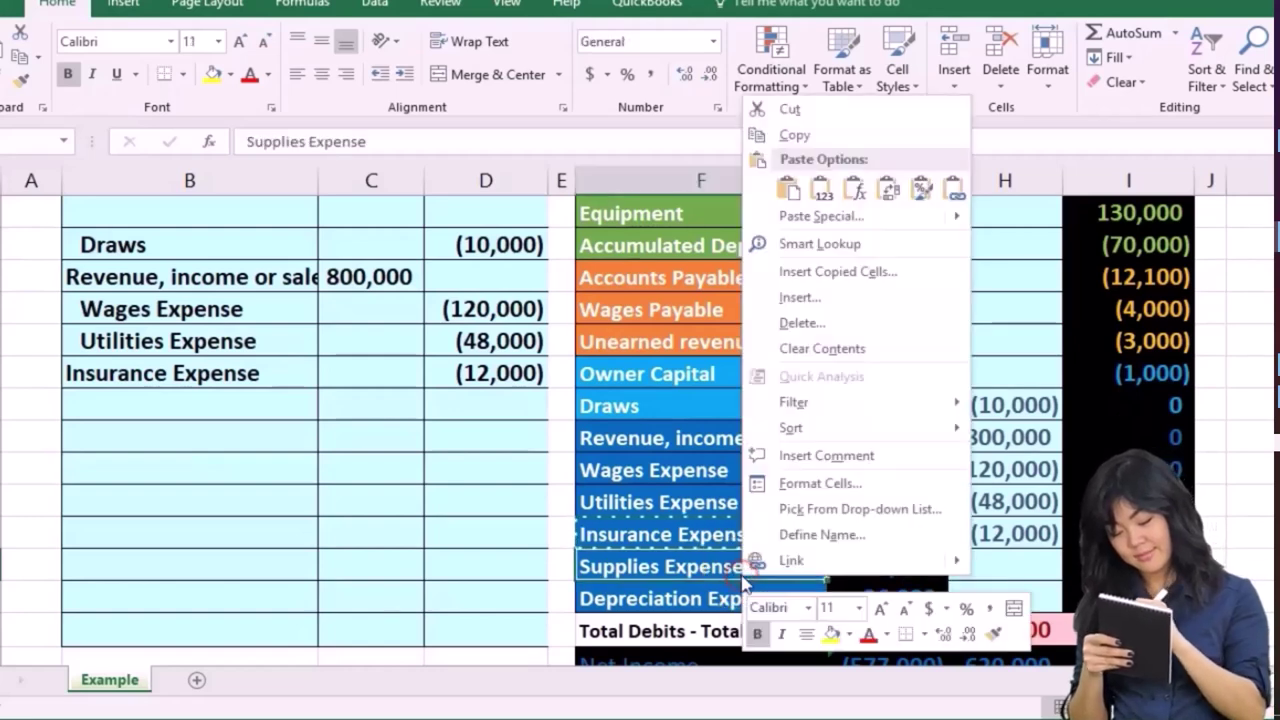
left_click(795, 135)
left_click(262, 400)
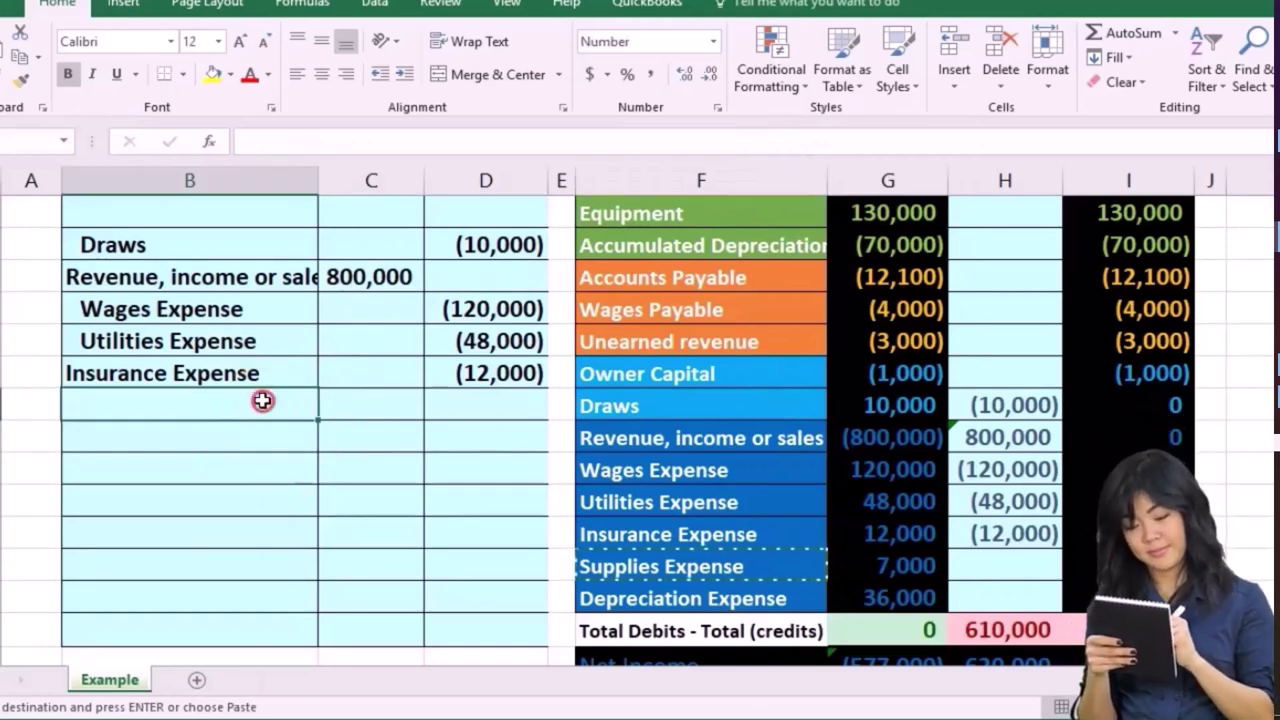
right_click(262, 400)
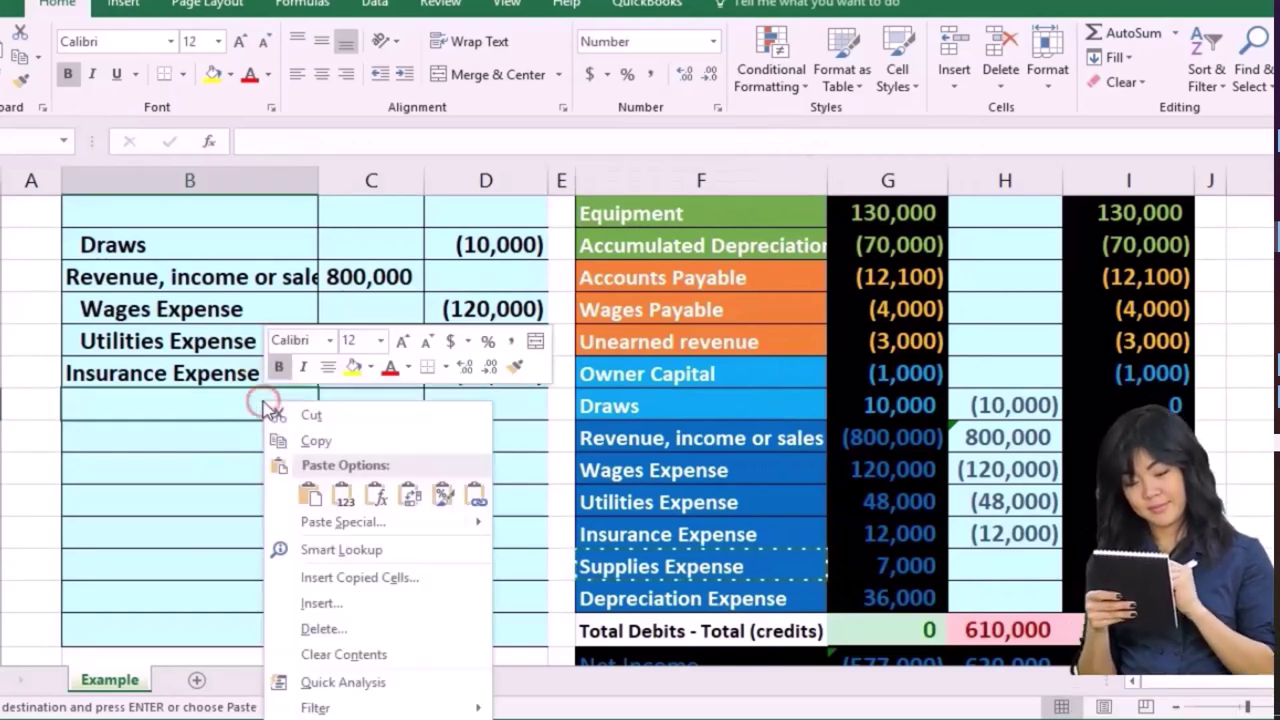
left_click(343, 497)
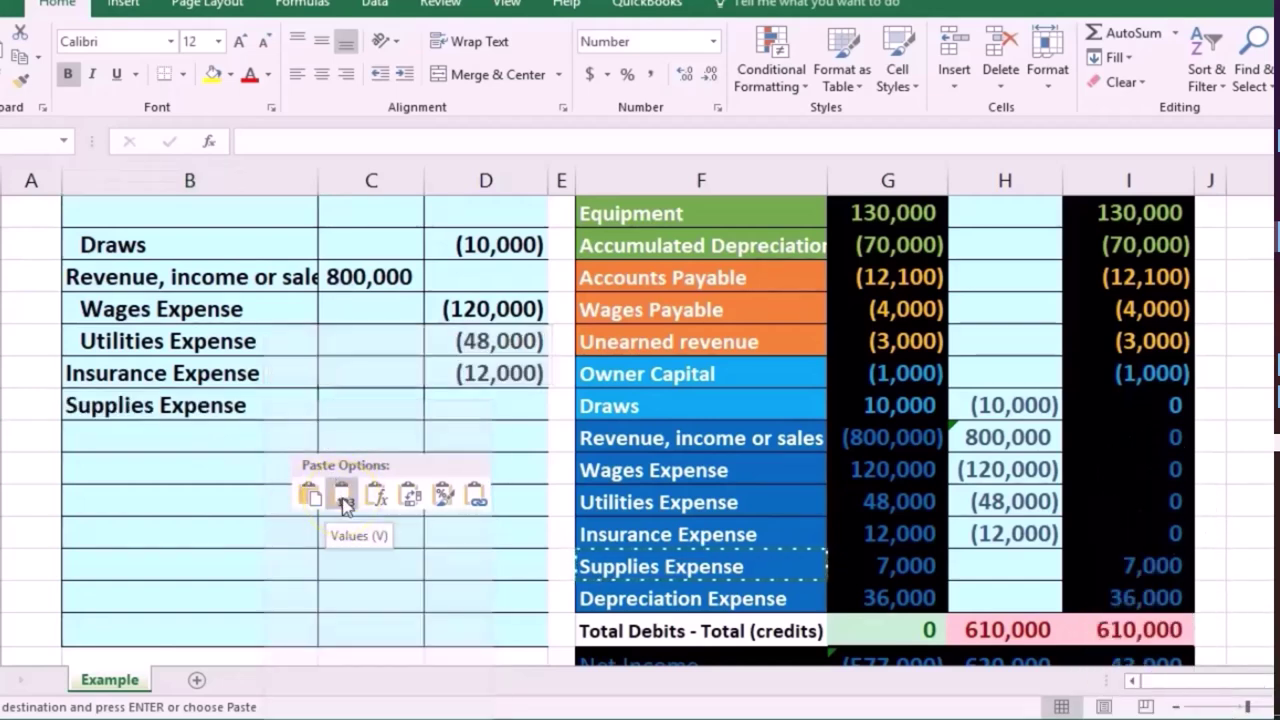
Step: Indent the Insurance Expense and Supplies Expense names in the journal entry and enter -7000 as the Supplies Expense credit in column D
left_click_drag(285, 373, 277, 393)
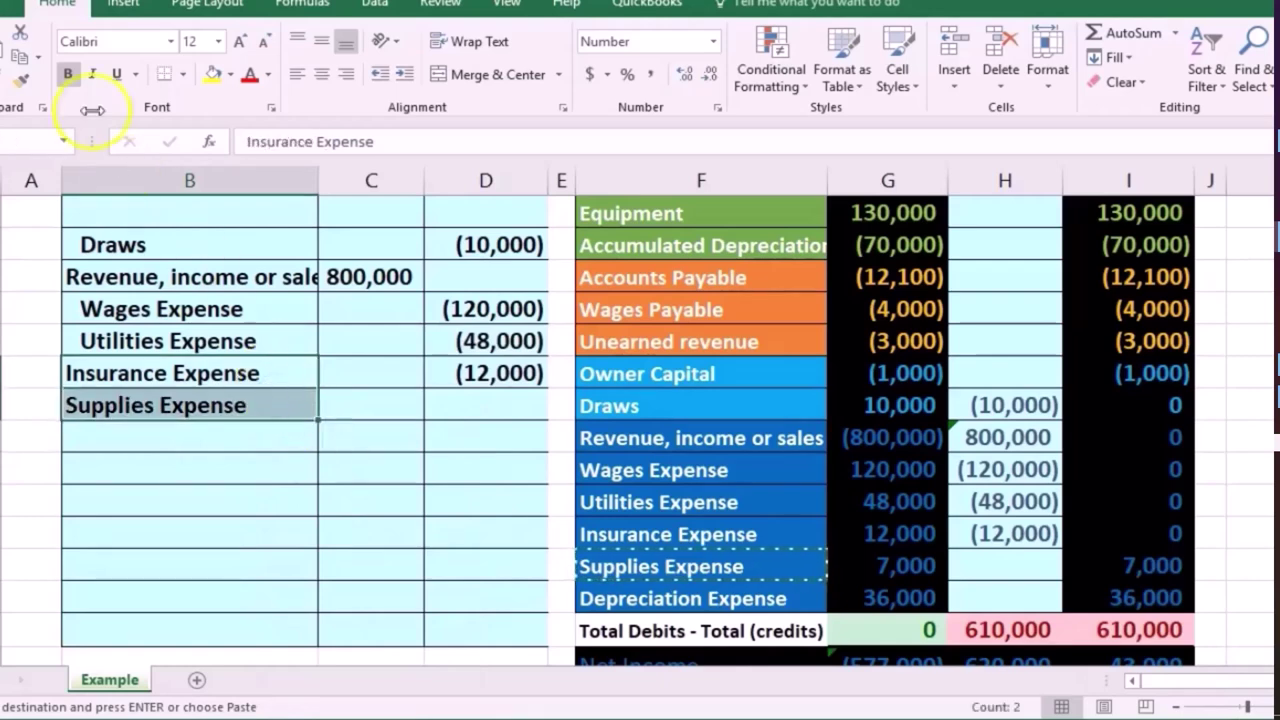
left_click(404, 78)
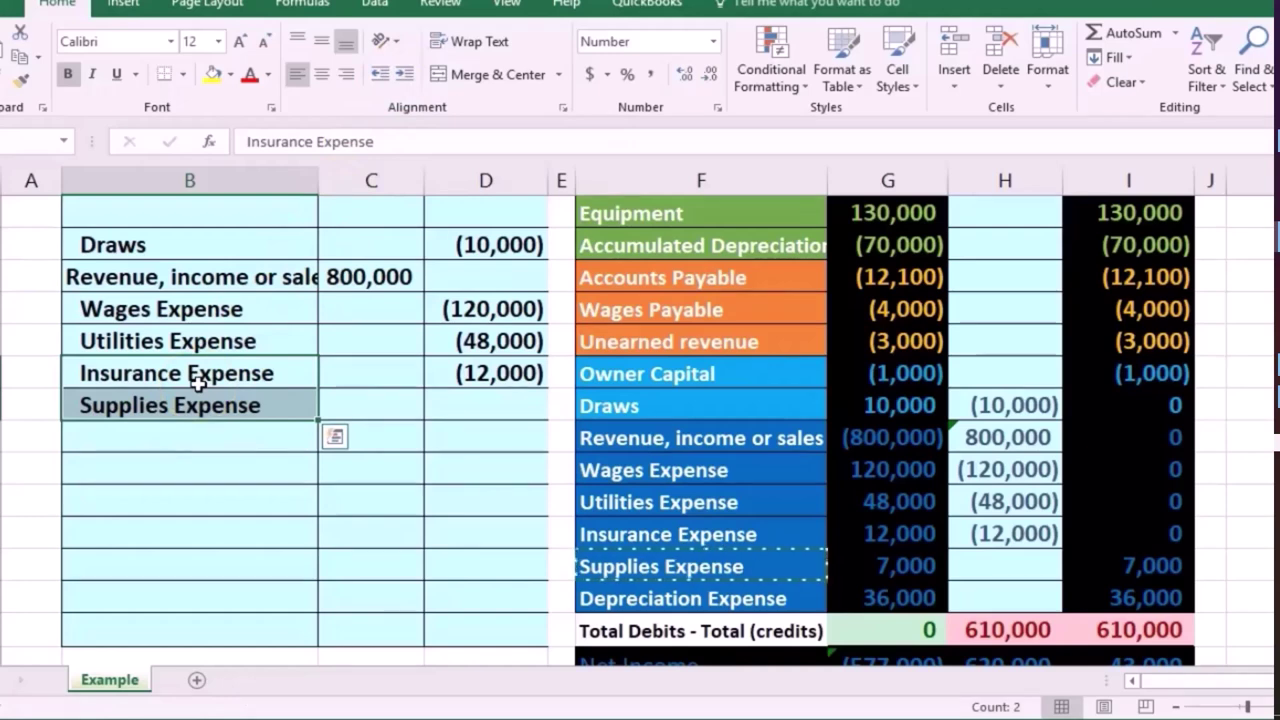
left_click(458, 402)
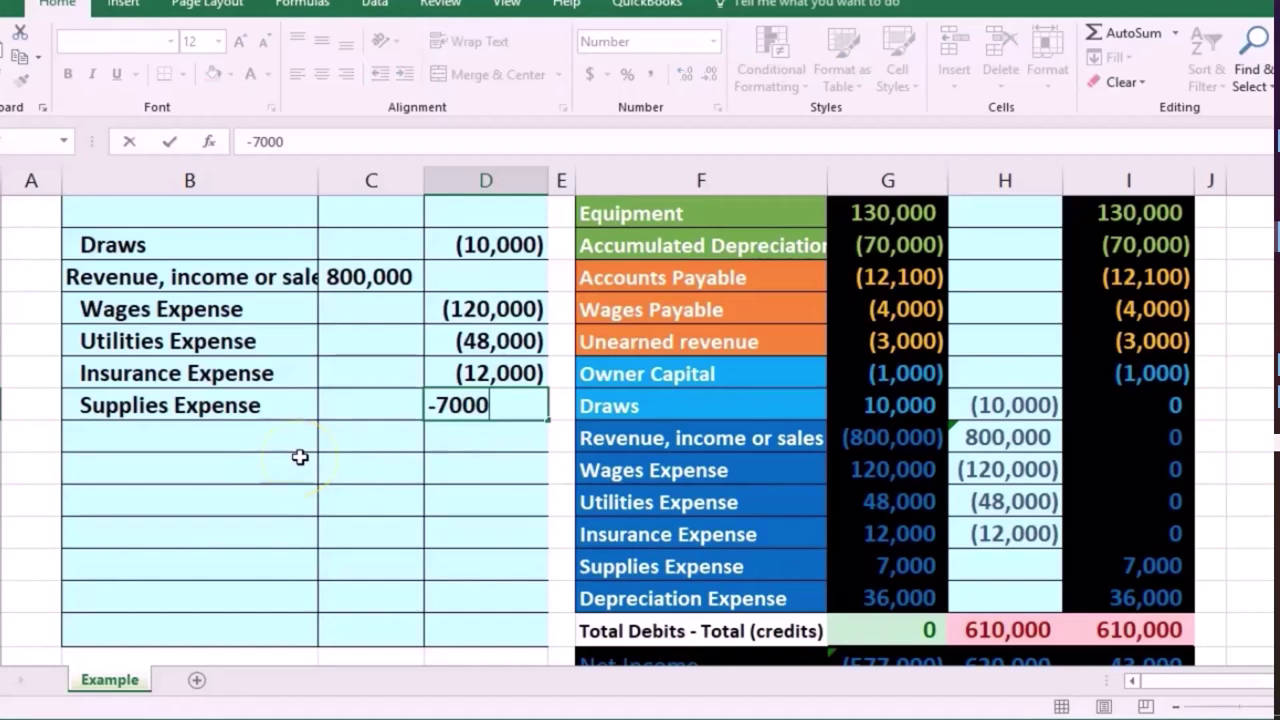
key("Return")
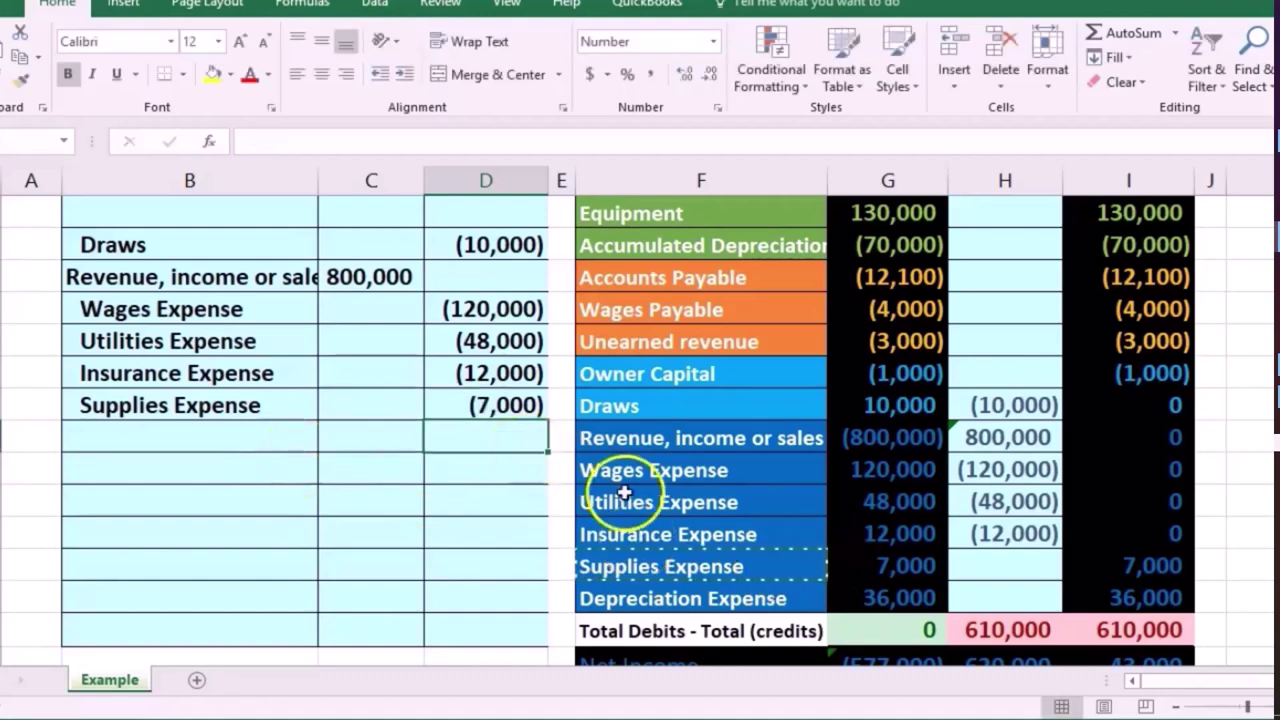
Step: Link the Supplies Expense adjustment in column H of the trial balance to its journal credit with =D16
left_click(1014, 560)
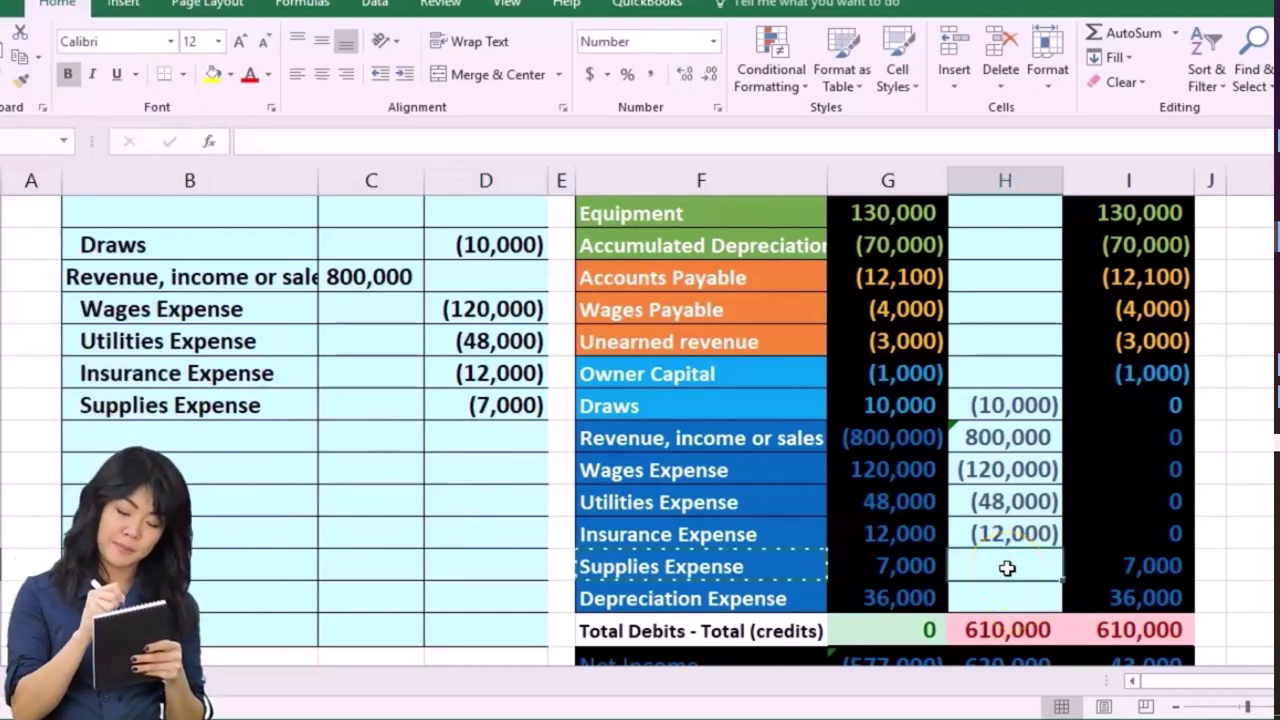
type("=")
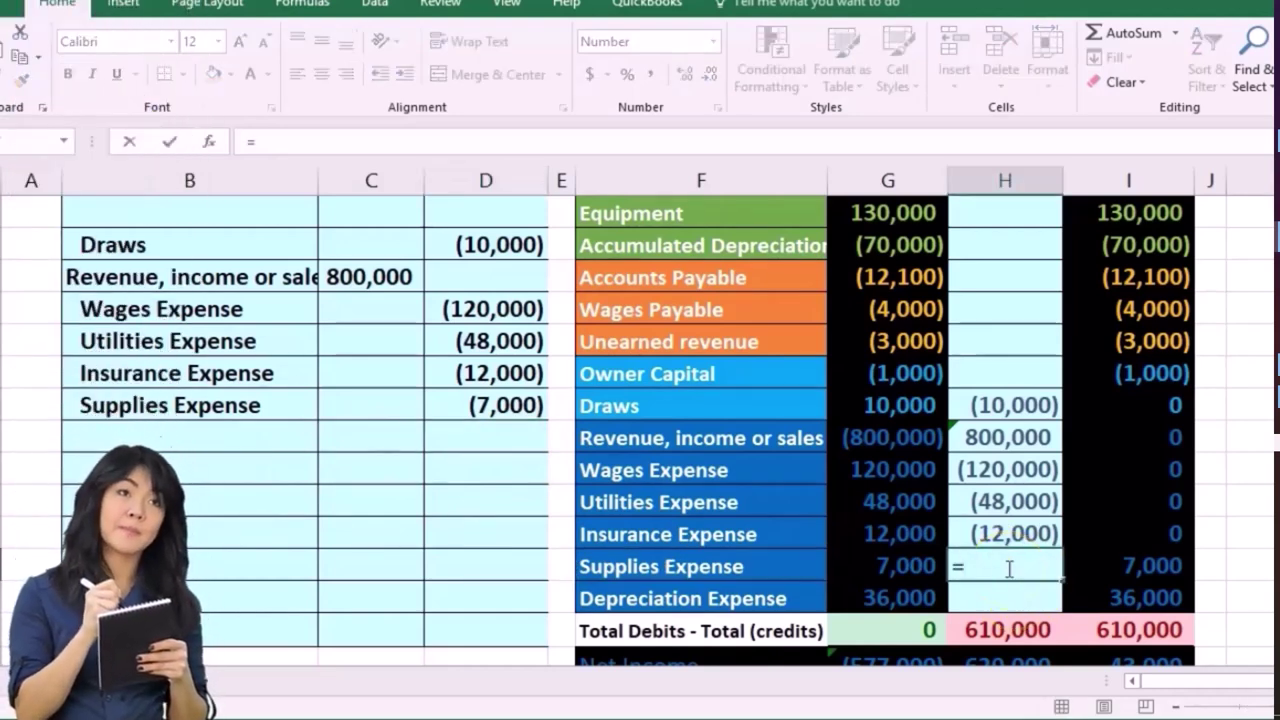
left_click(496, 409)
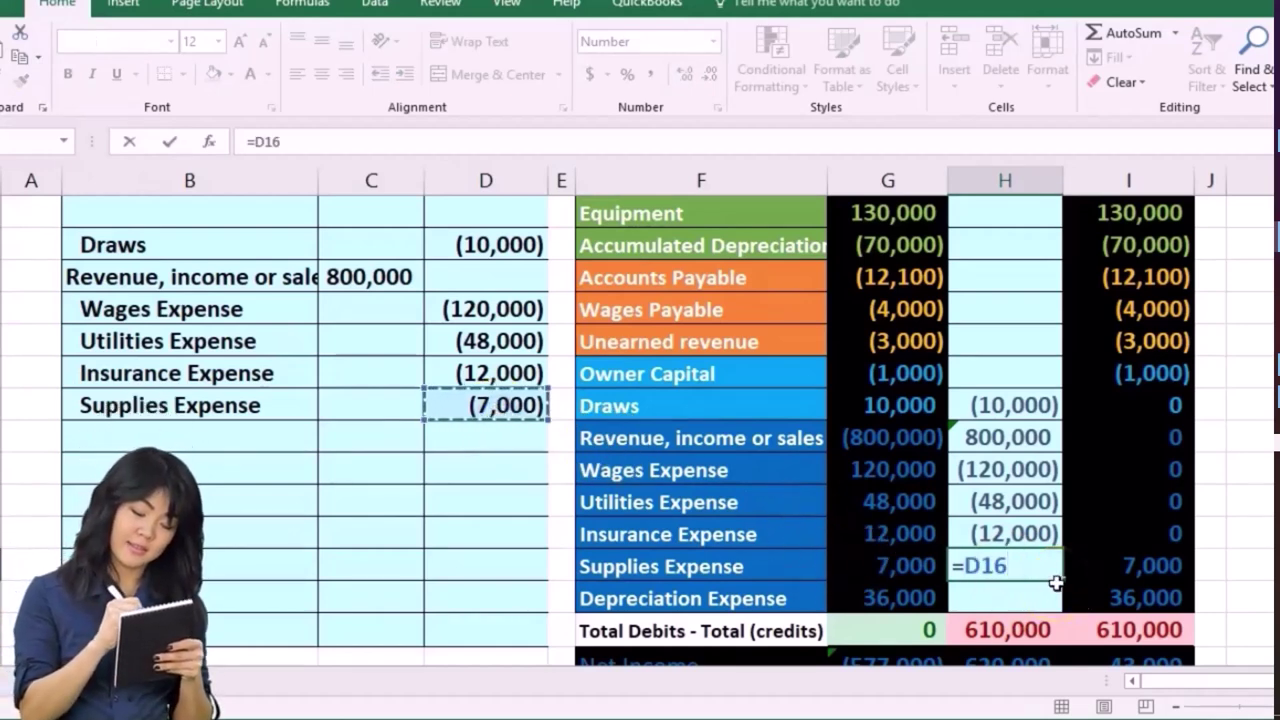
key("Return")
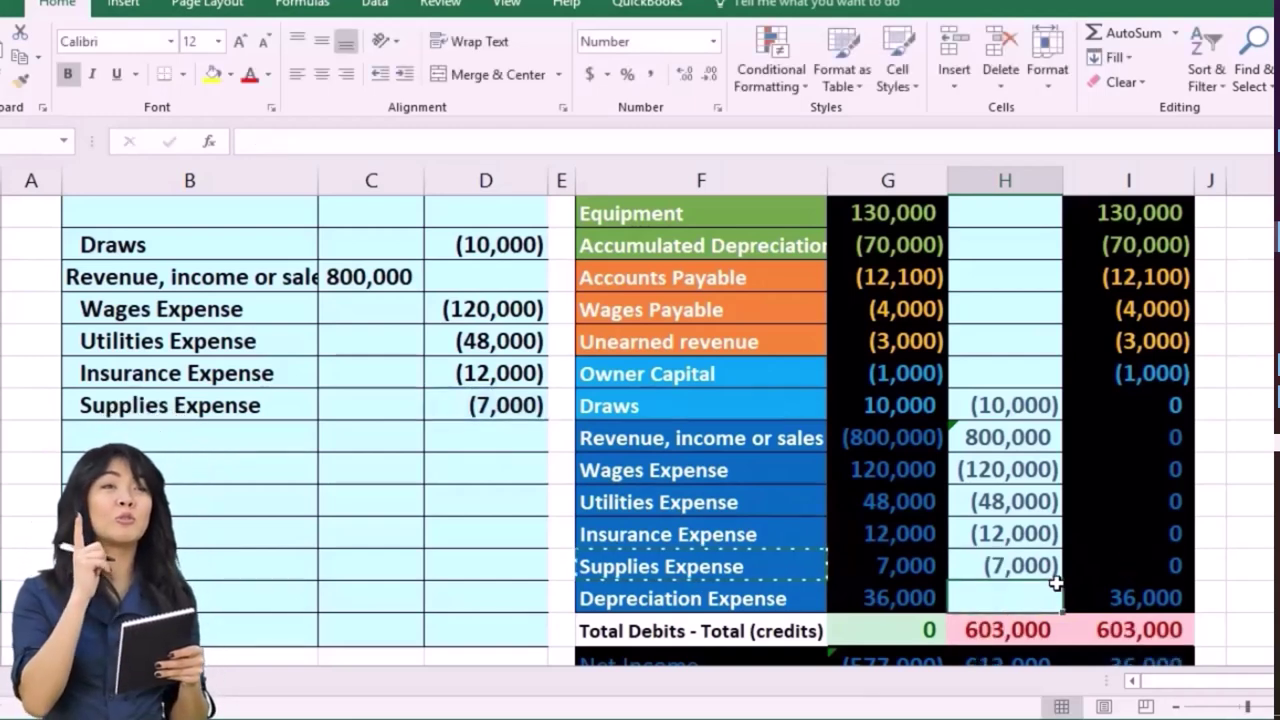
Step: Copy the Depreciation Expense name from the trial balance, paste it as values below Supplies Expense in the journal entry, and indent it
left_click(888, 599)
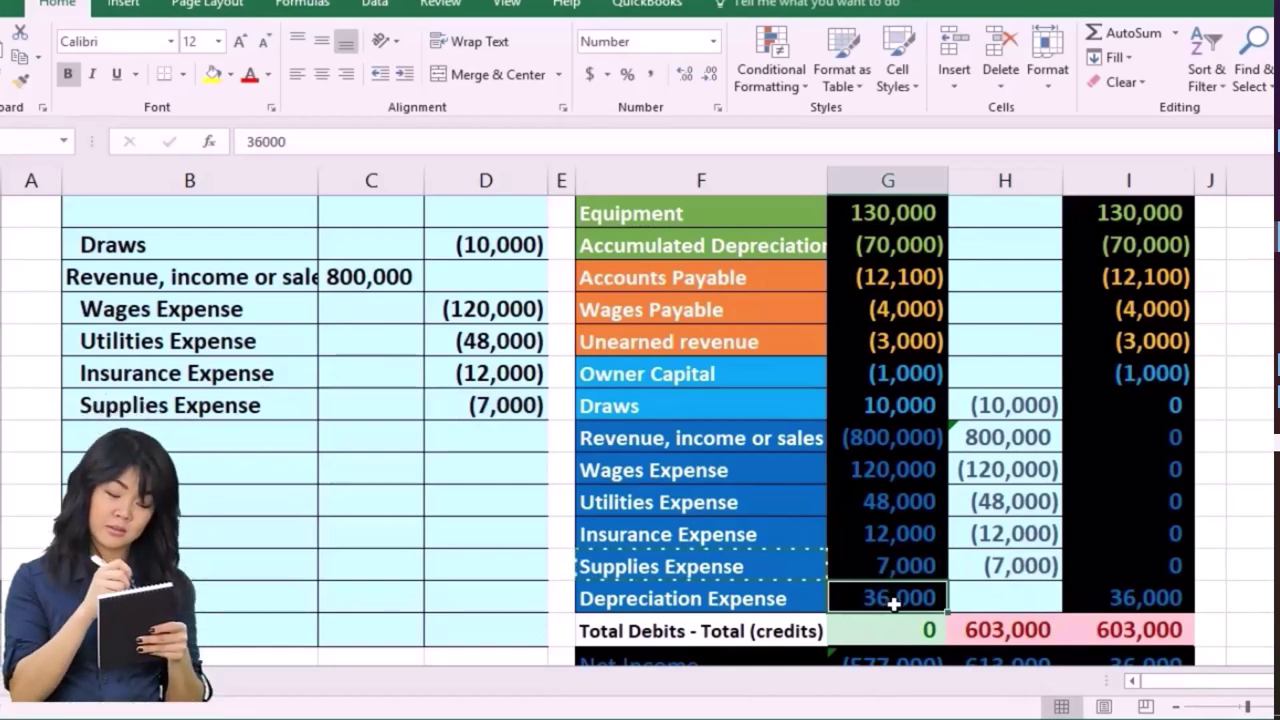
left_click(890, 604)
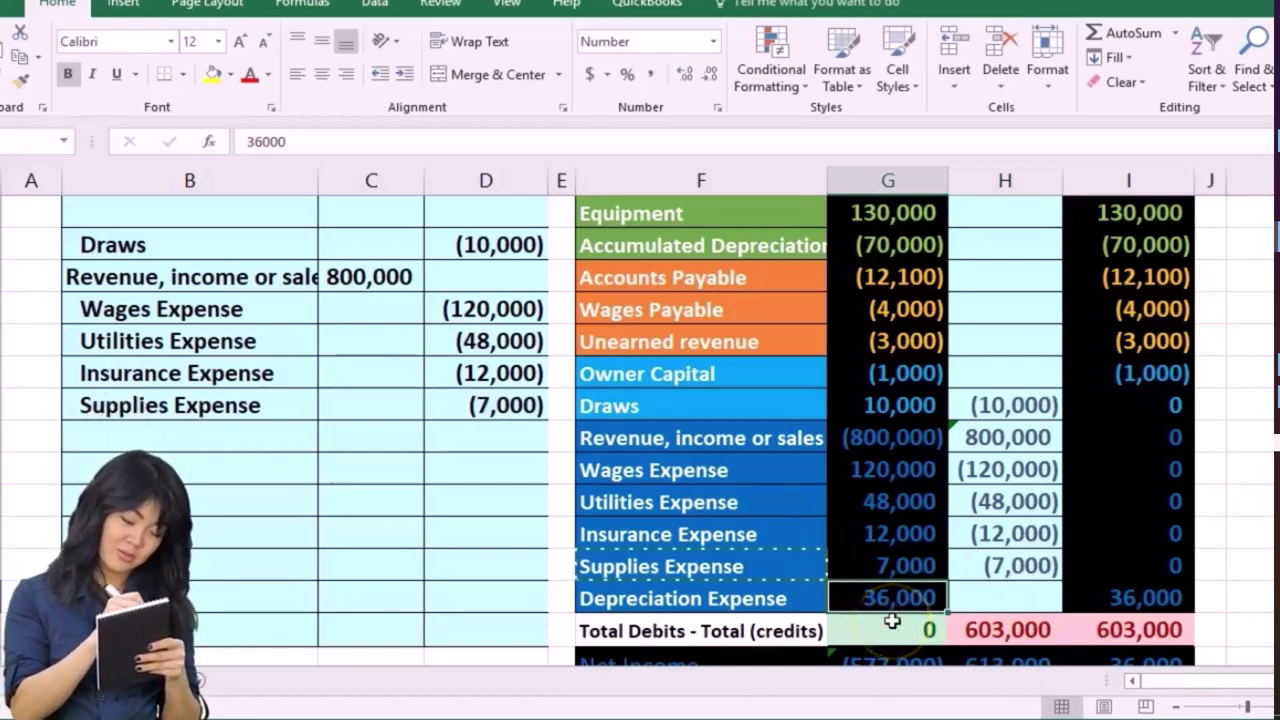
left_click(808, 604)
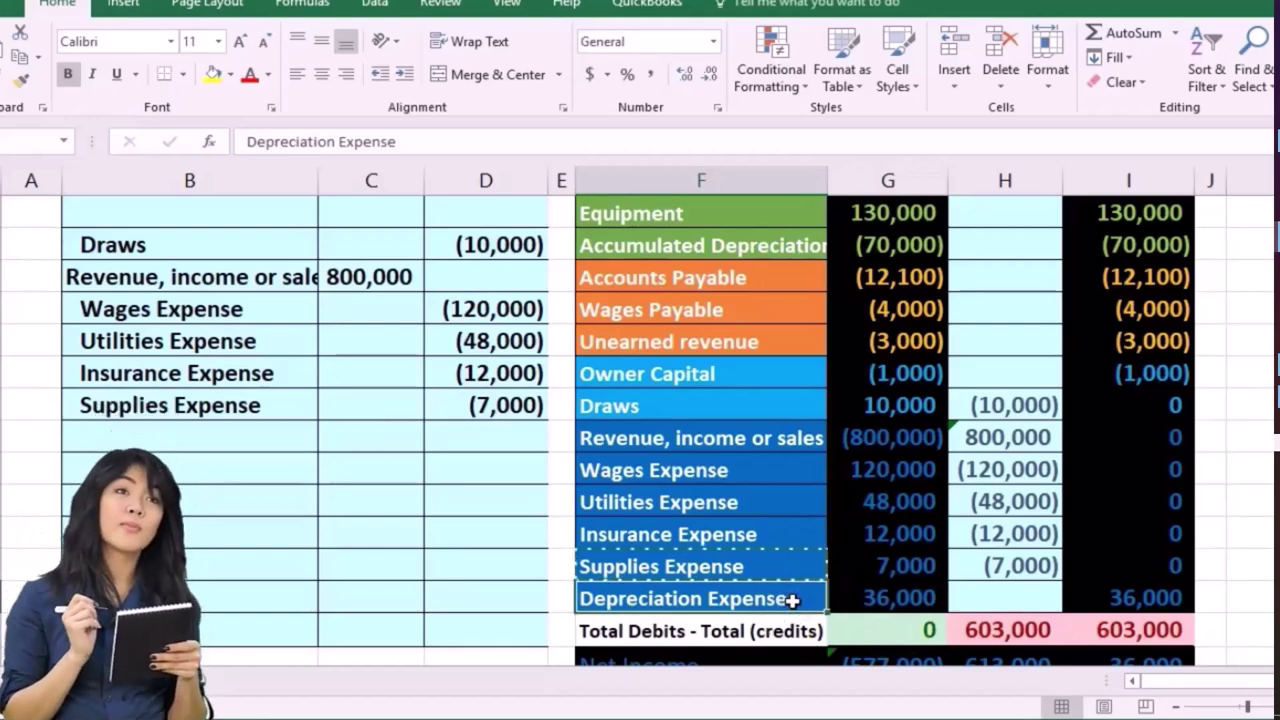
right_click(792, 601)
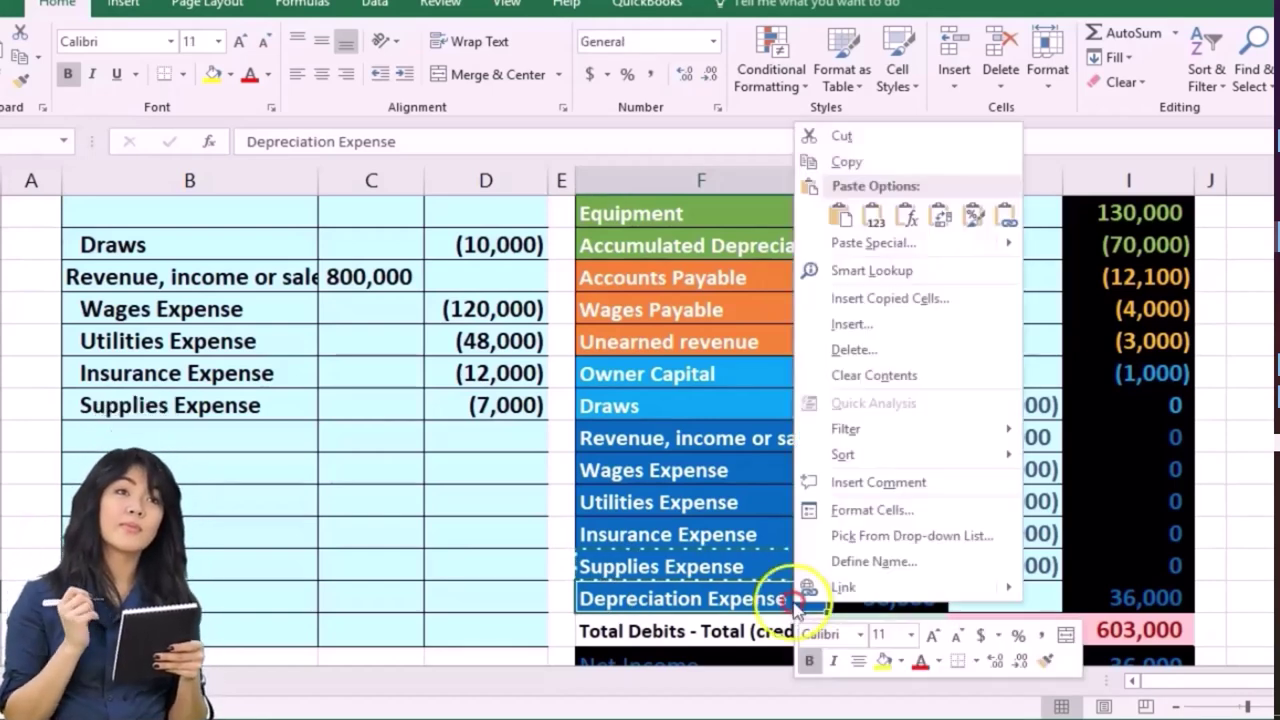
left_click(822, 163)
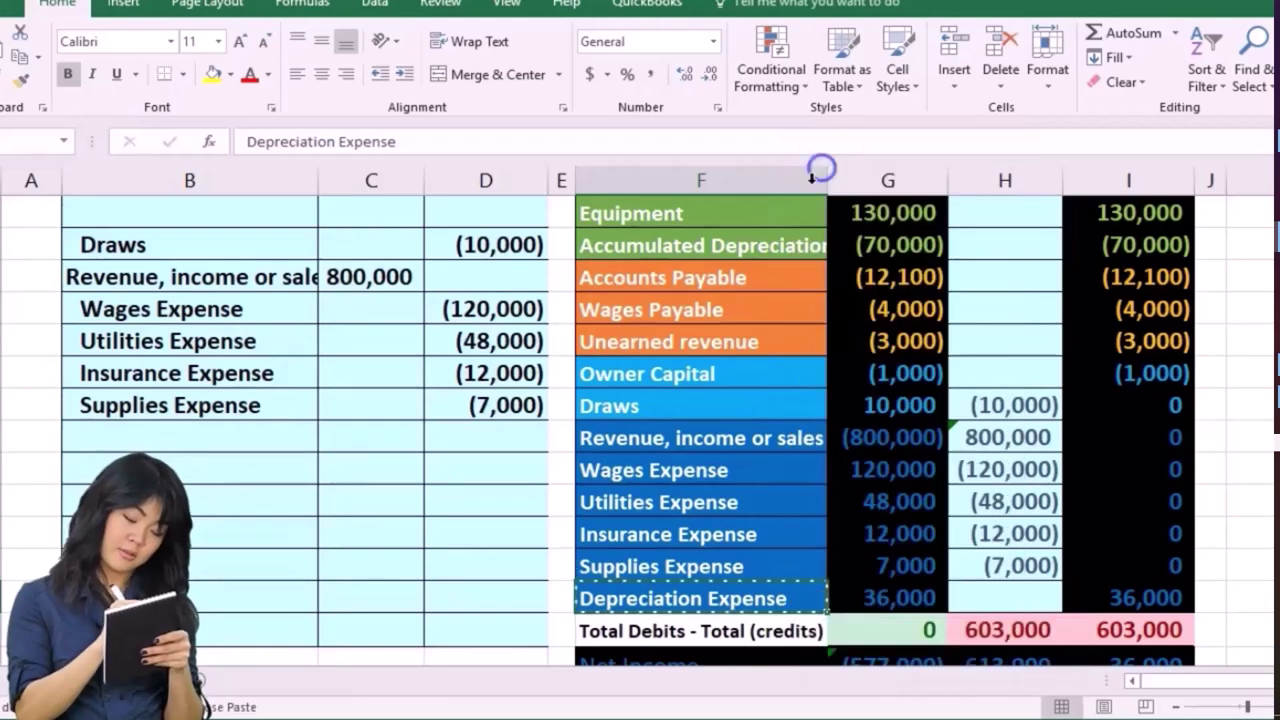
left_click(188, 433)
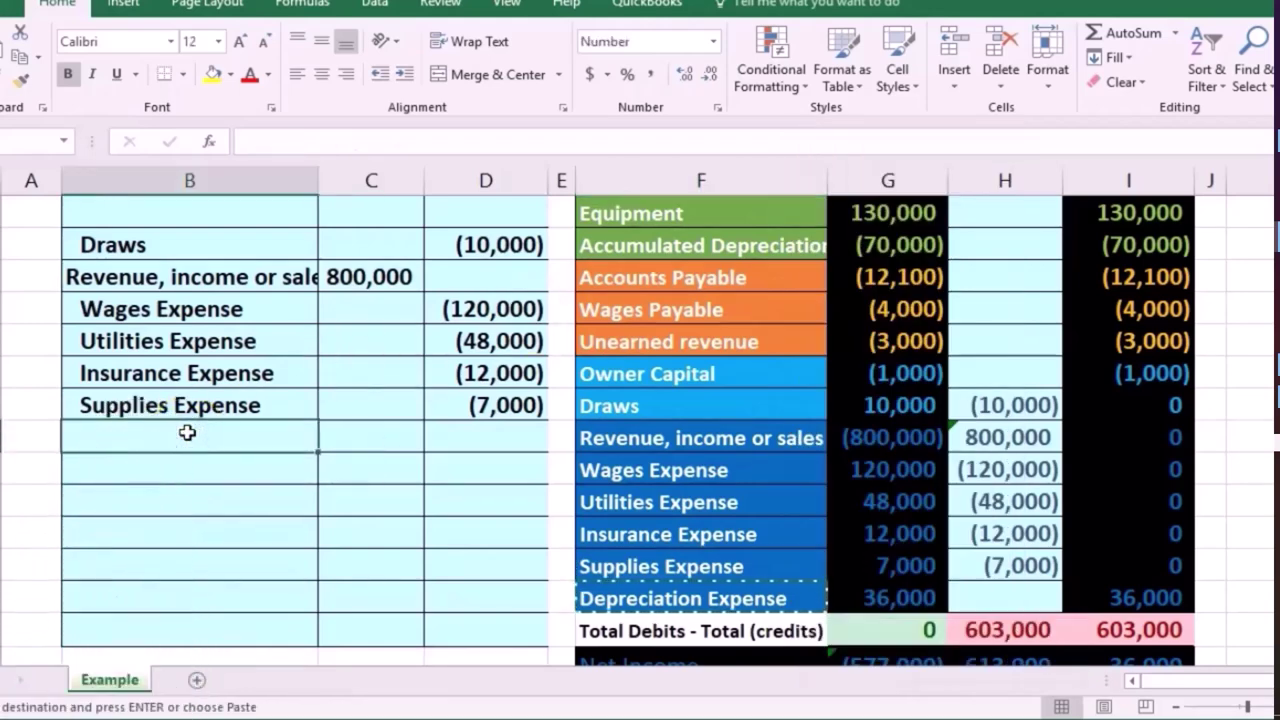
right_click(188, 434)
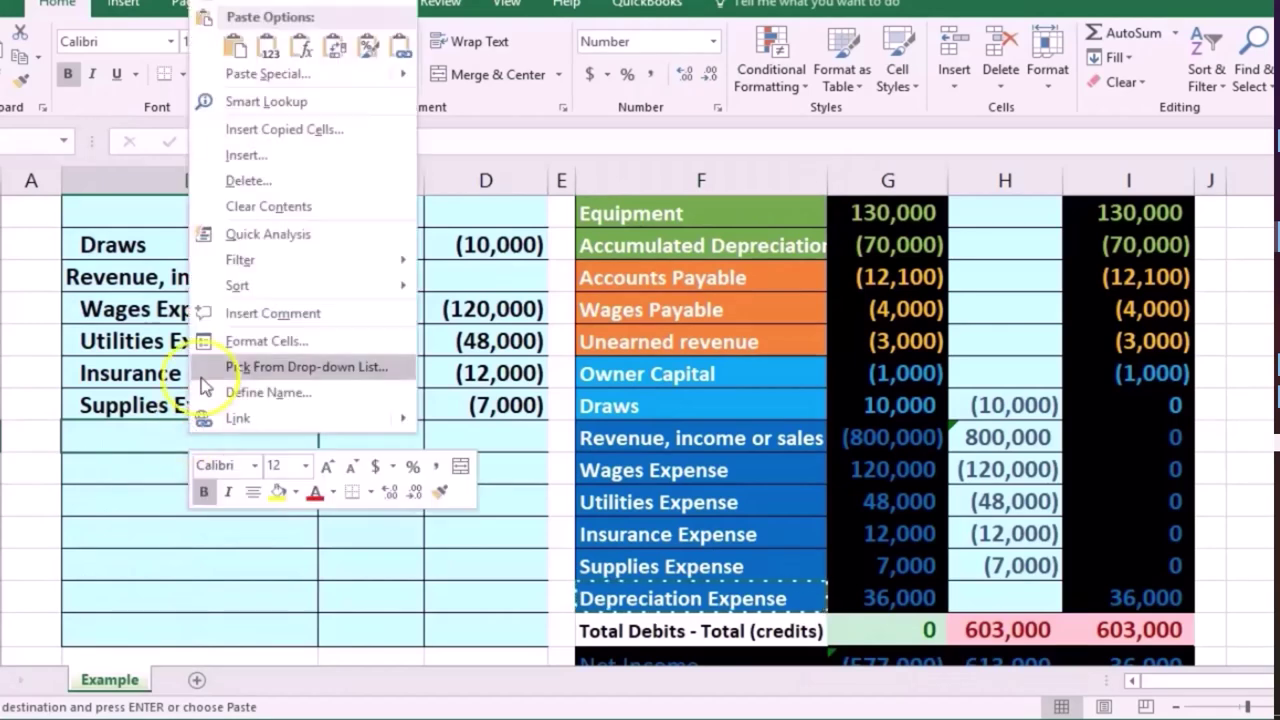
left_click(266, 46)
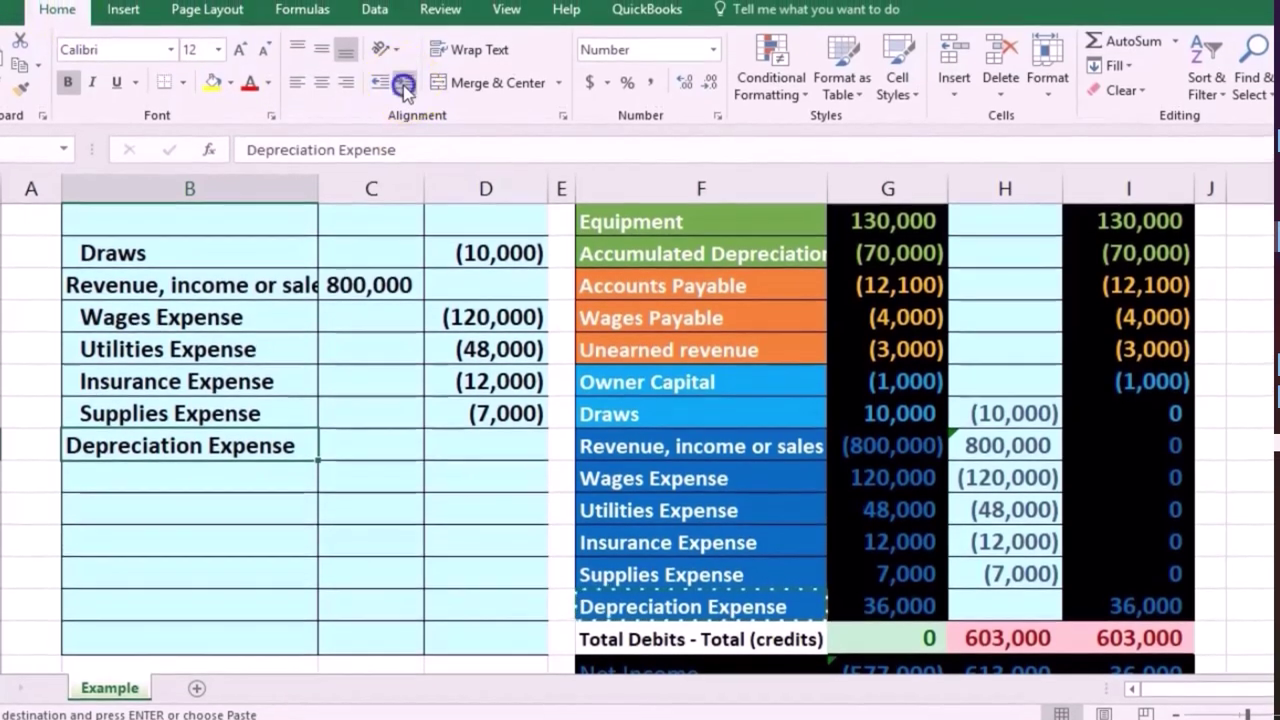
left_click(404, 78)
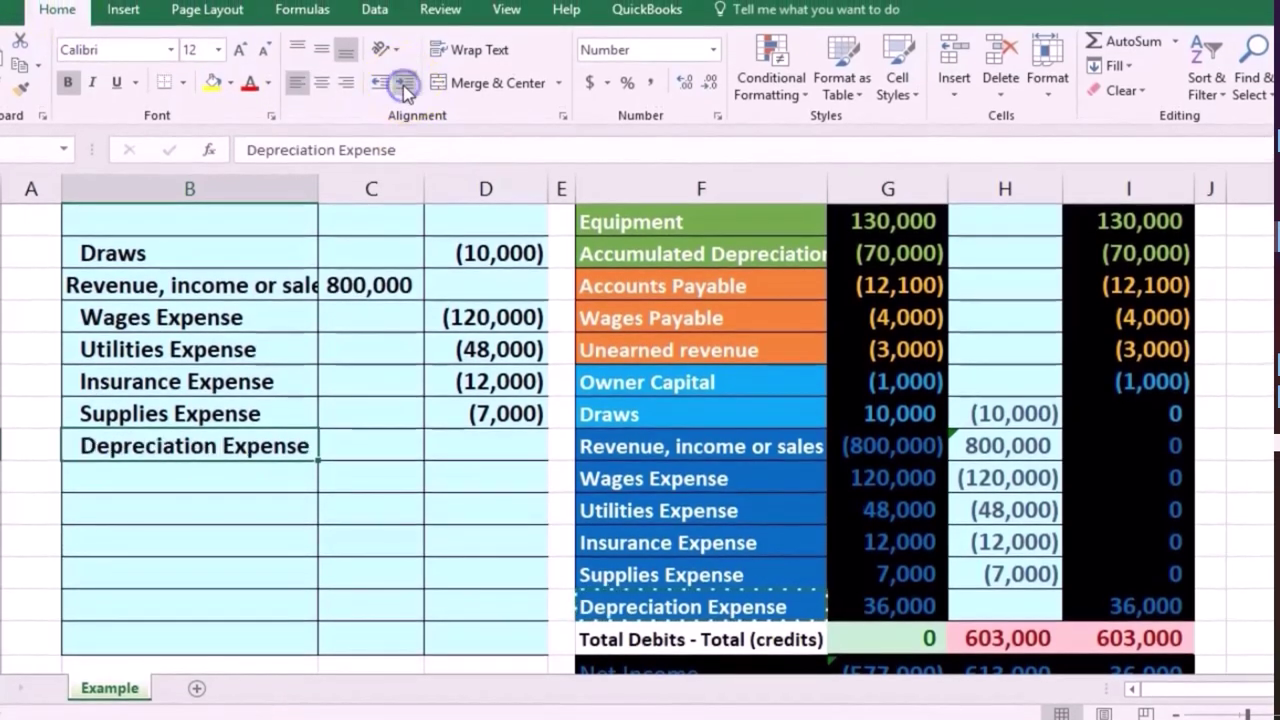
Step: Start the Depreciation Expense credit in column D of the journal entry
left_click(475, 444)
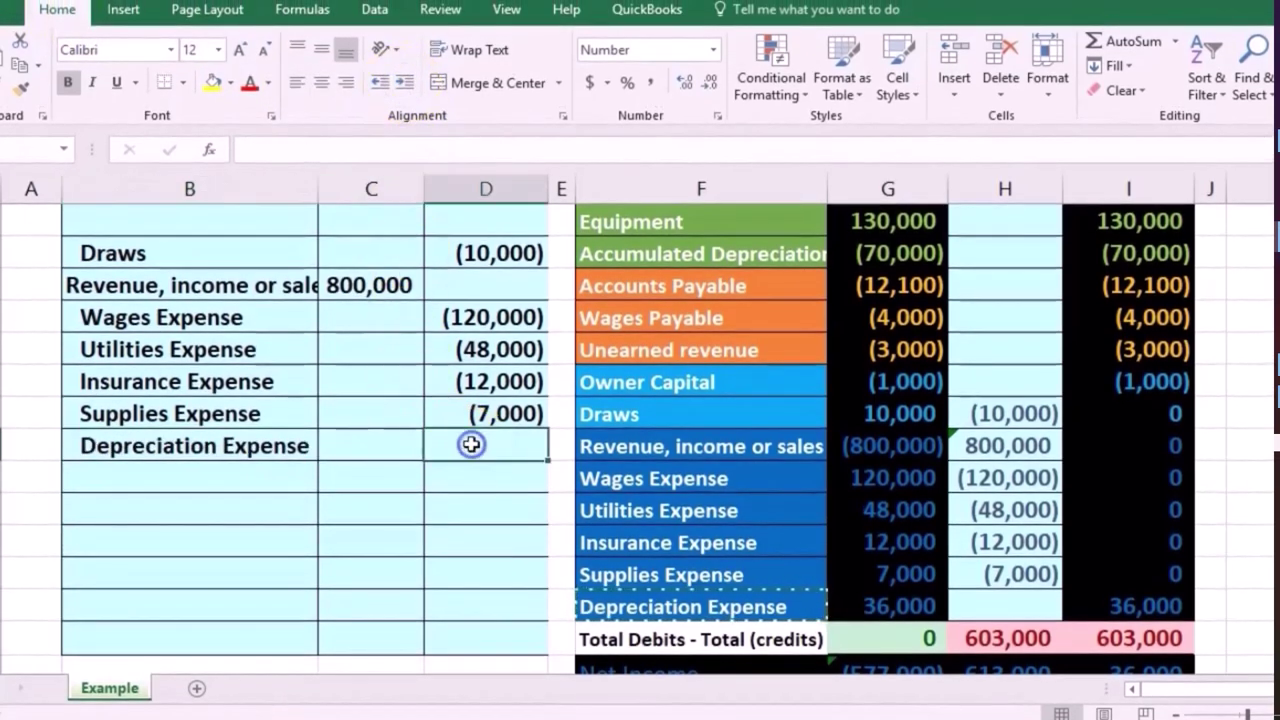